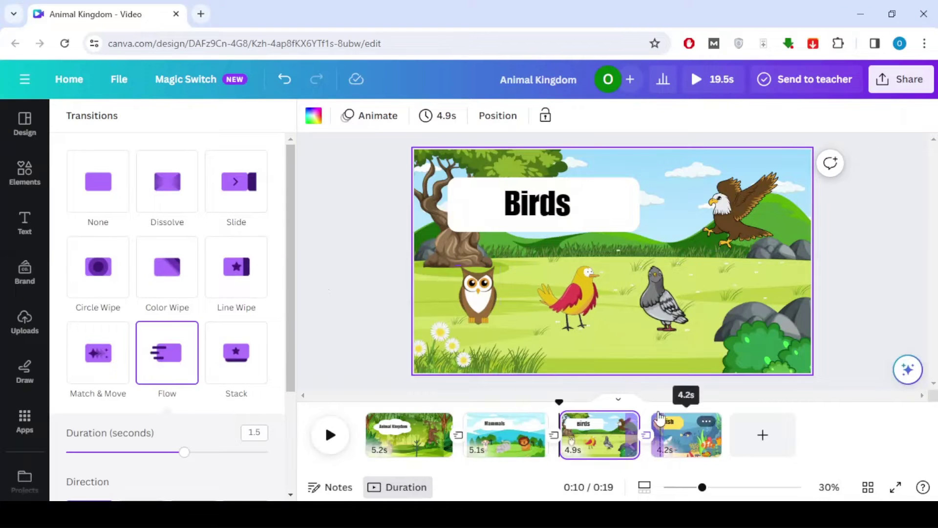
Play the full preview of the finished Animal Kingdom video and close it
{"action": "left_click", "coordinate": [727, 81]}
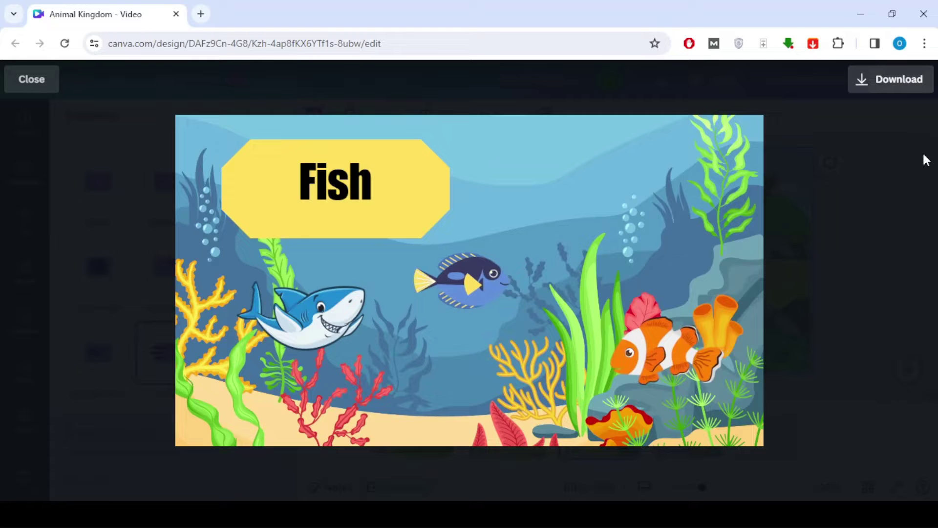
{"action": "left_click", "coordinate": [45, 85]}
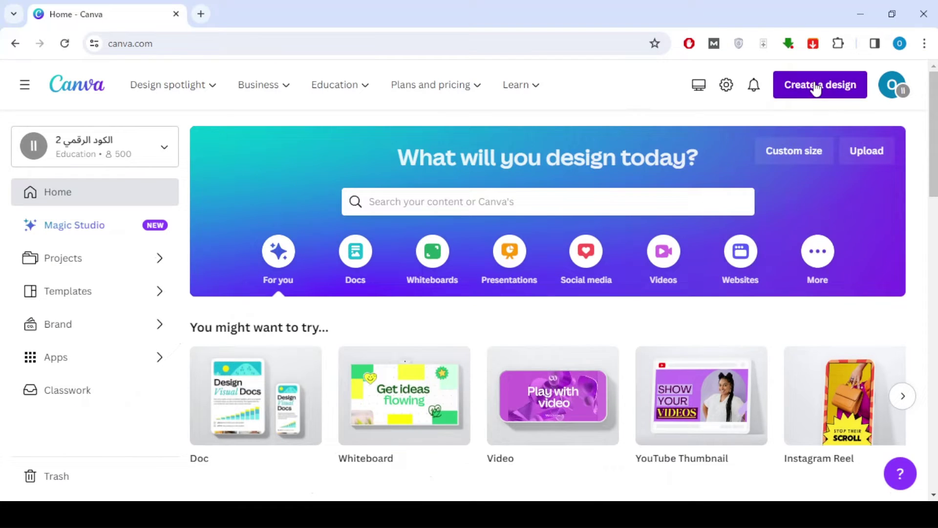
Create a blank video design and add the yellow-green forest clearing graphic from a "jungle background" element search
{"action": "left_click", "coordinate": [815, 88]}
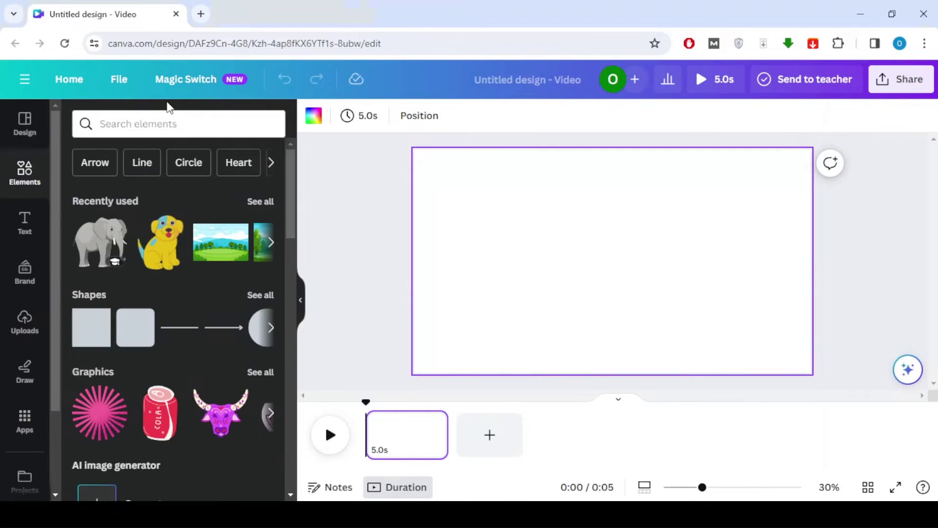
{"action": "left_click", "coordinate": [151, 120]}
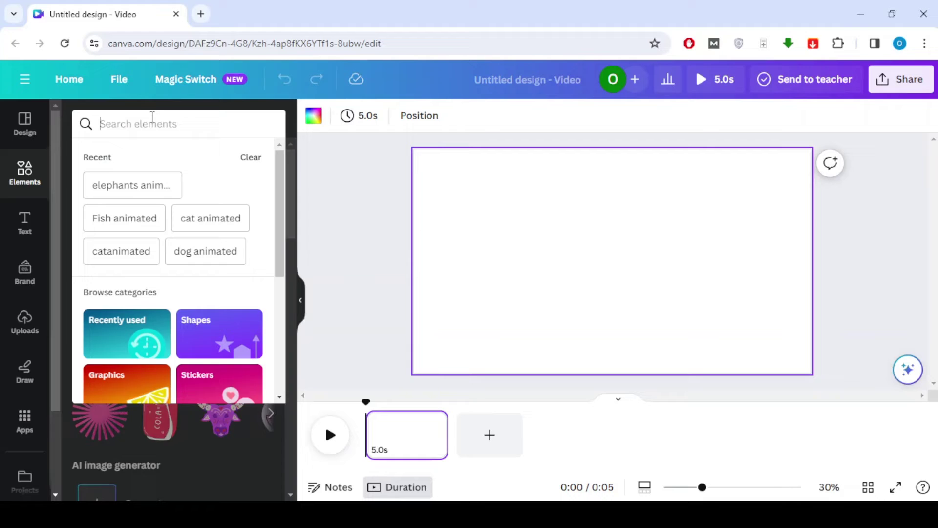
{"action": "type", "text": "Jungle"}
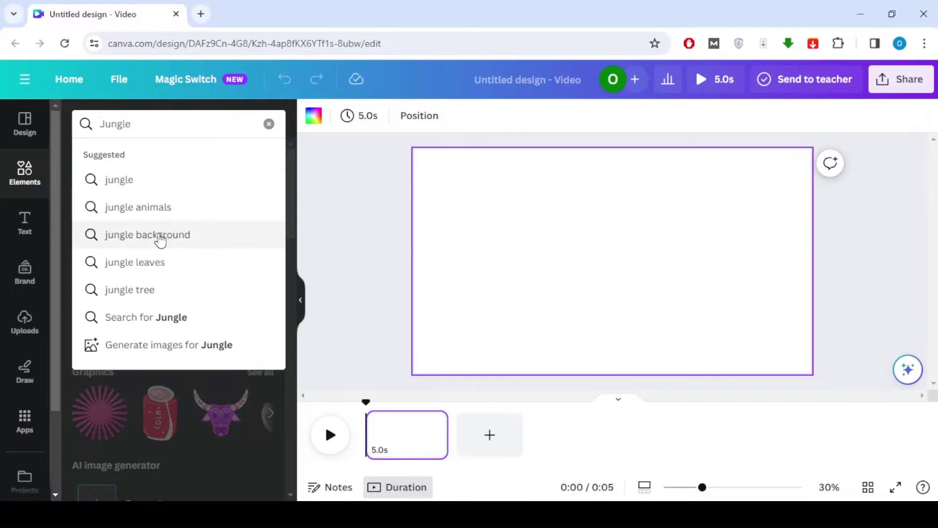
{"action": "left_click", "coordinate": [158, 235]}
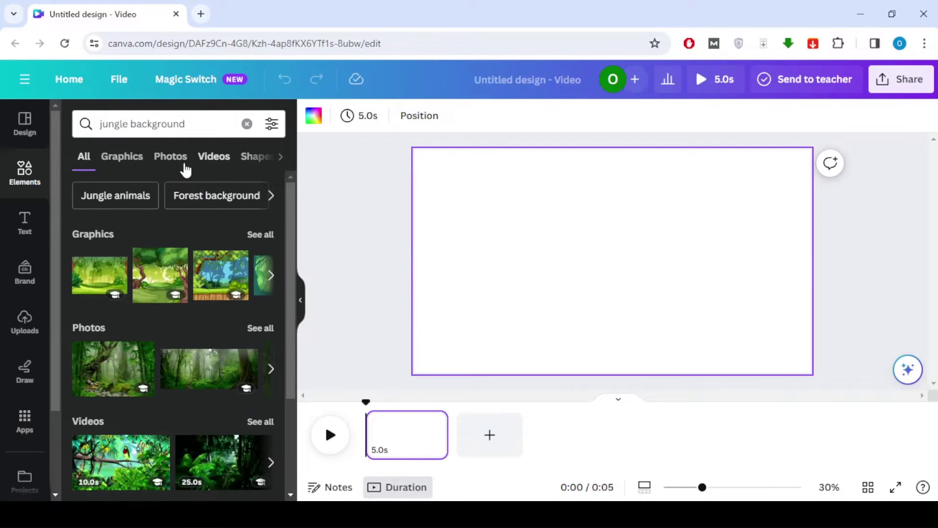
{"action": "left_click", "coordinate": [126, 160]}
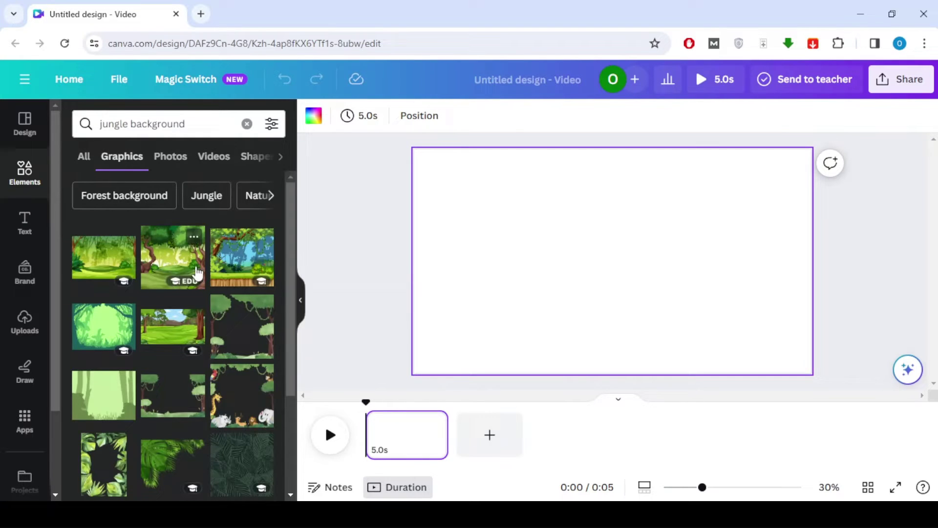
{"action": "left_click", "coordinate": [86, 267]}
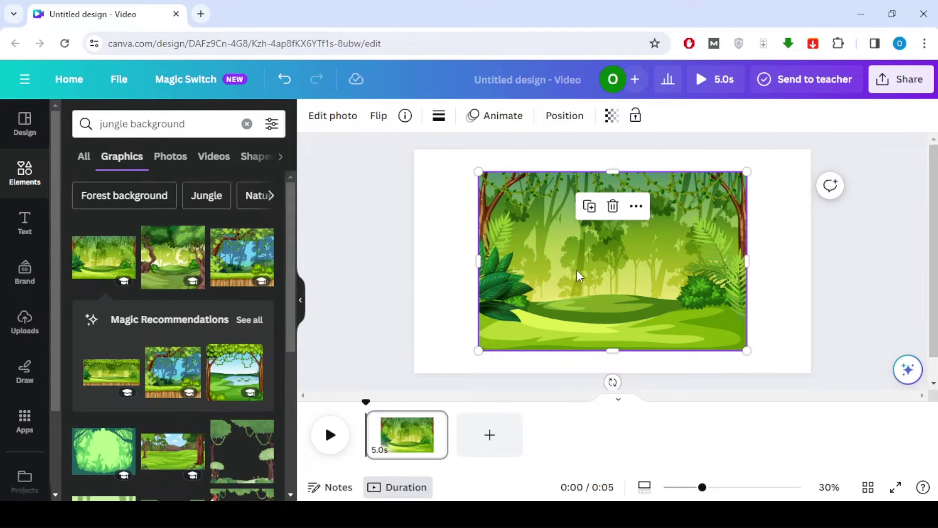
Move and enlarge the jungle background graphic until it covers the whole page
{"action": "left_click_drag", "start_coordinate": [553, 269], "coordinate": [612, 243]}
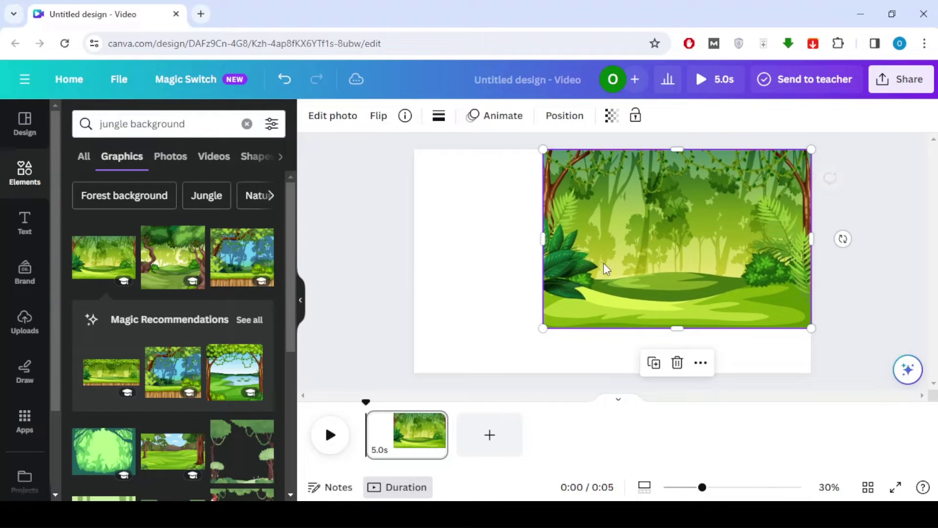
{"action": "left_click_drag", "start_coordinate": [534, 336], "coordinate": [475, 371]}
{"action": "left_click_drag", "start_coordinate": [474, 261], "coordinate": [414, 262]}
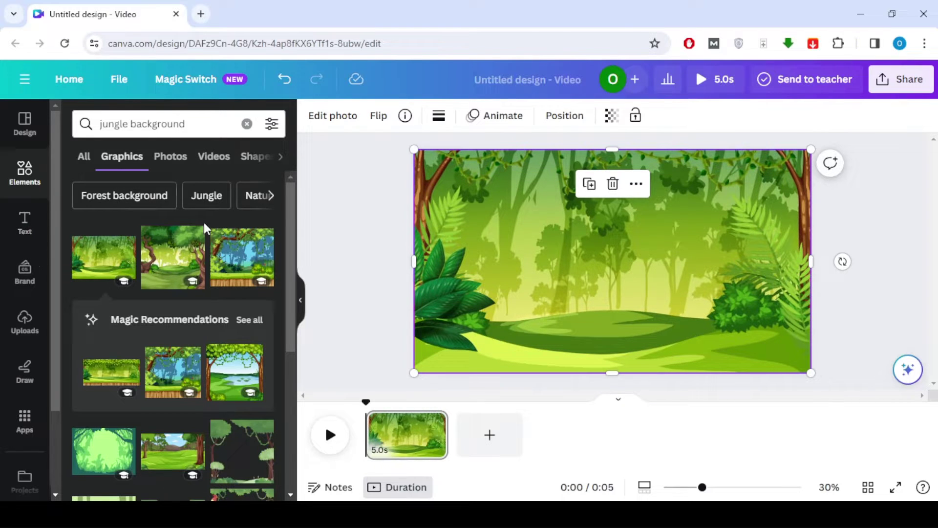
Replace the element search with "monkey Animated" to find animated monkey graphics
{"action": "left_click", "coordinate": [190, 124]}
{"action": "key", "text": "BackSpace"}
{"action": "key", "text": "BackSpace"}
{"action": "key", "text": "BackSpace"}
{"action": "key", "text": "BackSpace"}
{"action": "key", "text": "BackSpace"}
{"action": "key", "text": "BackSpace"}
{"action": "key", "text": "BackSpace"}
{"action": "key", "text": "BackSpace"}
{"action": "key", "text": "BackSpace"}
{"action": "key", "text": "BackSpace"}
{"action": "key", "text": "BackSpace"}
{"action": "key", "text": "BackSpace"}
{"action": "key", "text": "BackSpace"}
{"action": "key", "text": "BackSpace"}
{"action": "key", "text": "BackSpace"}
{"action": "key", "text": "BackSpace"}
{"action": "key", "text": "BackSpace"}
{"action": "type", "text": "mon"}
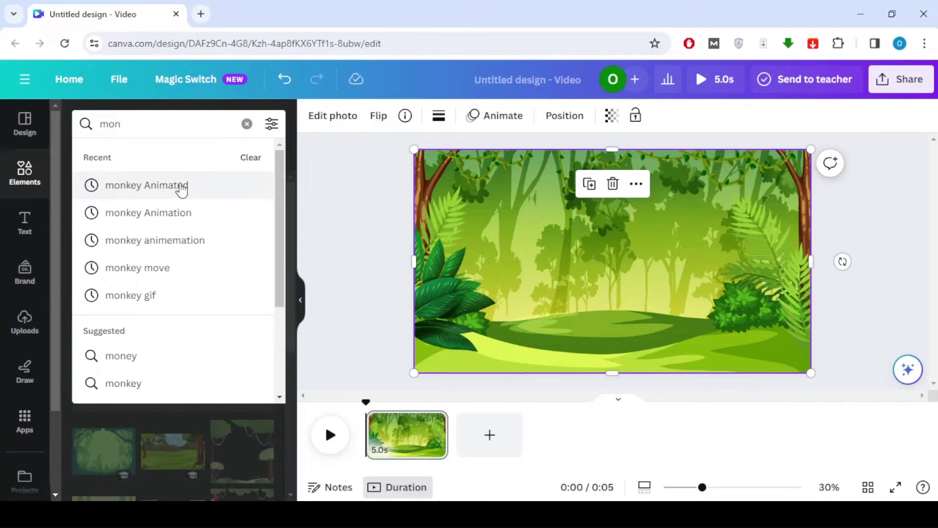
{"action": "left_click", "coordinate": [182, 189]}
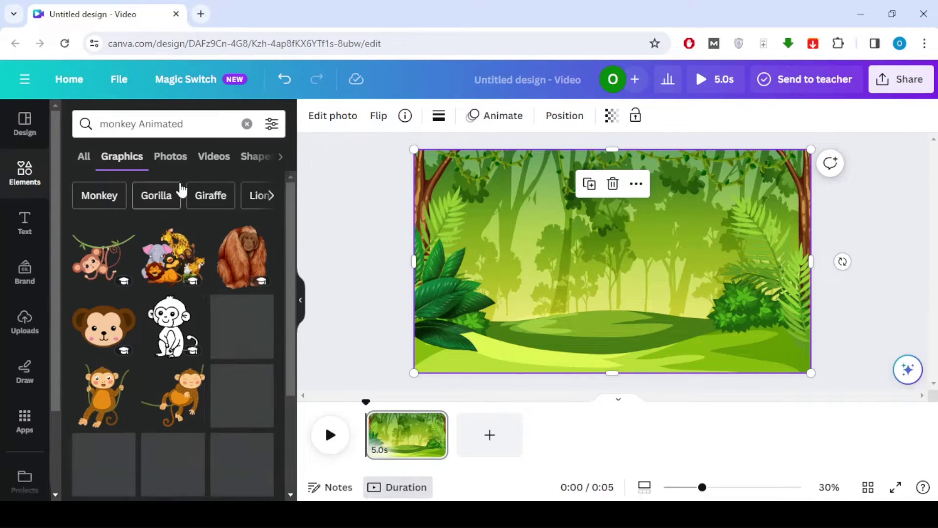
Add the brown monkey hanging from a branch, shrink it and place it against the page's right-hand tree
{"action": "left_click", "coordinate": [241, 325]}
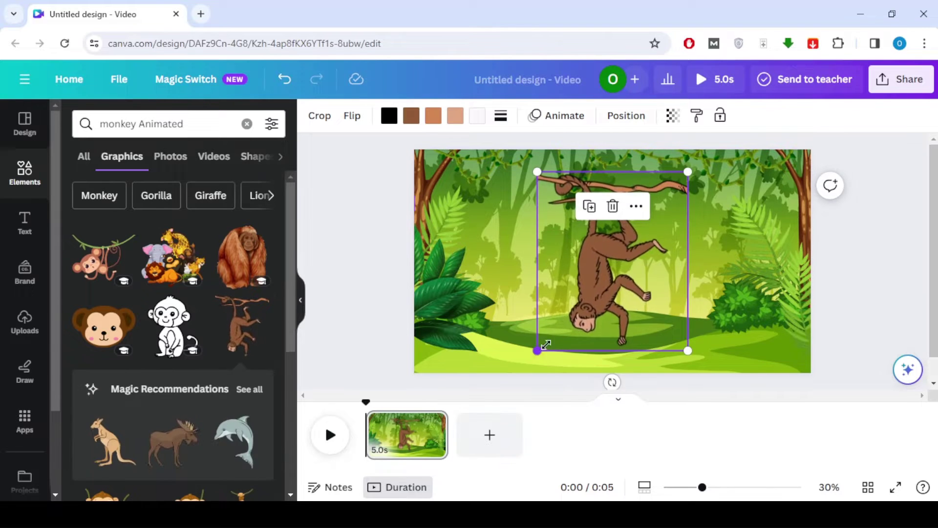
{"action": "left_click_drag", "start_coordinate": [537, 350], "coordinate": [575, 309]}
{"action": "left_click_drag", "start_coordinate": [633, 242], "coordinate": [755, 257]}
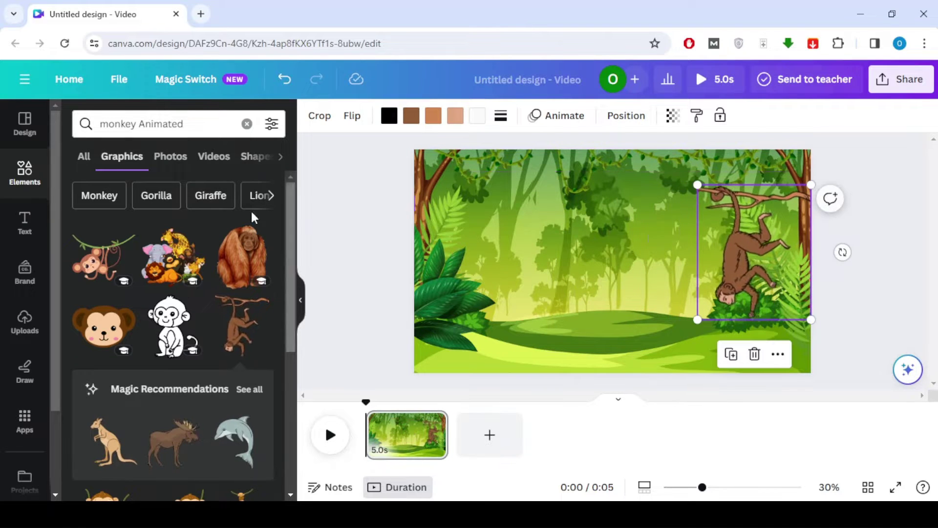
Add the rabbit sticker from the monkey's full recommendations, shrink it and place it on the grass beside the lower-left bush
{"action": "scroll", "coordinate": [246, 288], "scroll_direction": "down", "scroll_amount": 4}
{"action": "scroll", "coordinate": [249, 251], "scroll_direction": "up", "scroll_amount": 1}
{"action": "left_click", "coordinate": [251, 251]}
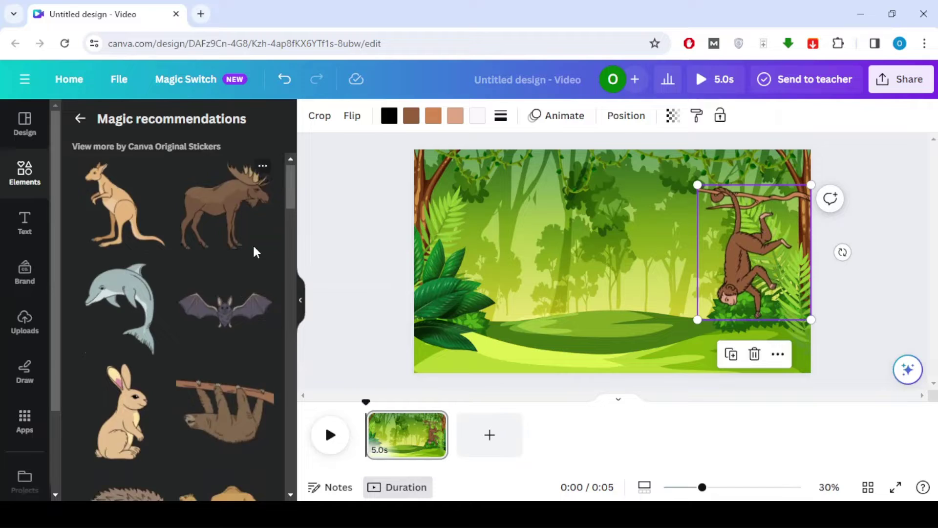
{"action": "scroll", "coordinate": [104, 314], "scroll_direction": "down", "scroll_amount": 2}
{"action": "left_click", "coordinate": [105, 313]}
{"action": "left_click_drag", "start_coordinate": [561, 350], "coordinate": [608, 272]}
{"action": "left_click_drag", "start_coordinate": [636, 235], "coordinate": [536, 333]}
{"action": "left_click_drag", "start_coordinate": [511, 362], "coordinate": [523, 348]}
{"action": "left_click_drag", "start_coordinate": [544, 313], "coordinate": [531, 327]}
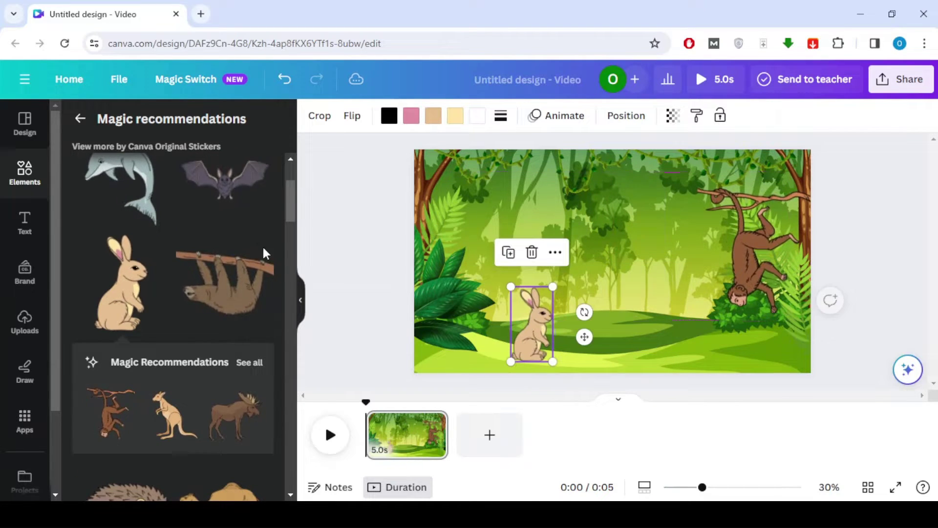
Leave the recommendations and change the graphics search to "tree Animated"
{"action": "scroll", "coordinate": [264, 251], "scroll_direction": "up", "scroll_amount": 3}
{"action": "left_click", "coordinate": [81, 118]}
{"action": "key", "text": "BackSpace"}
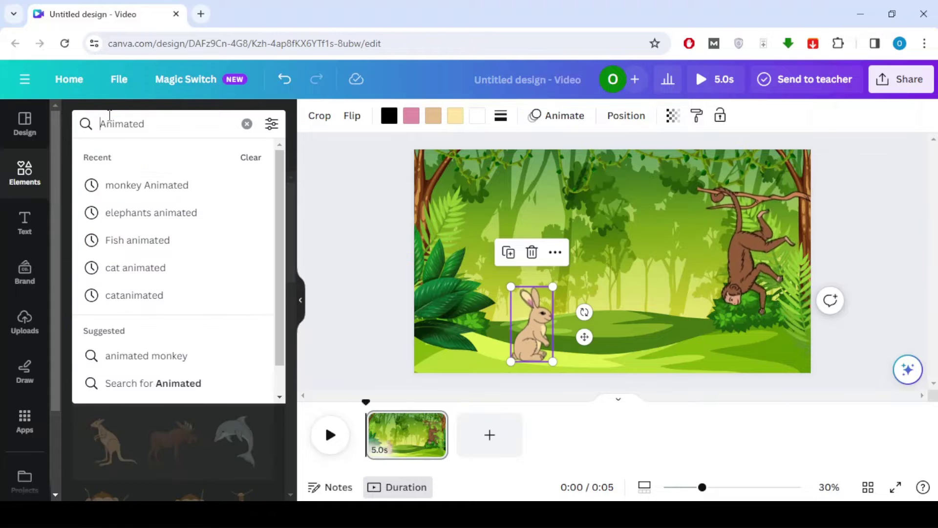
{"action": "type", "text": "tree"}
{"action": "key", "text": "Return"}
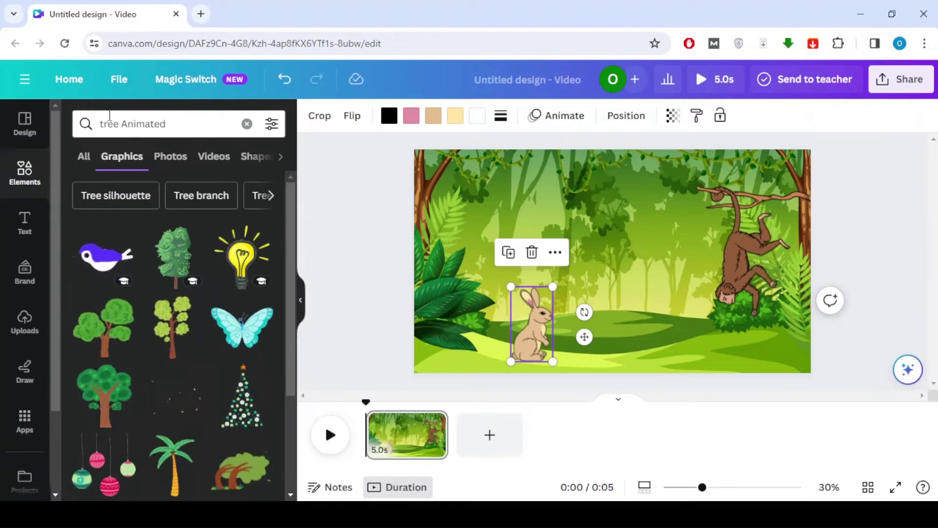
Add the dark green pointed plant from the Cherry Tree Animated Sticker's recommendations, sized small on the grass left of the rabbit
{"action": "scroll", "coordinate": [142, 283], "scroll_direction": "down", "scroll_amount": 3}
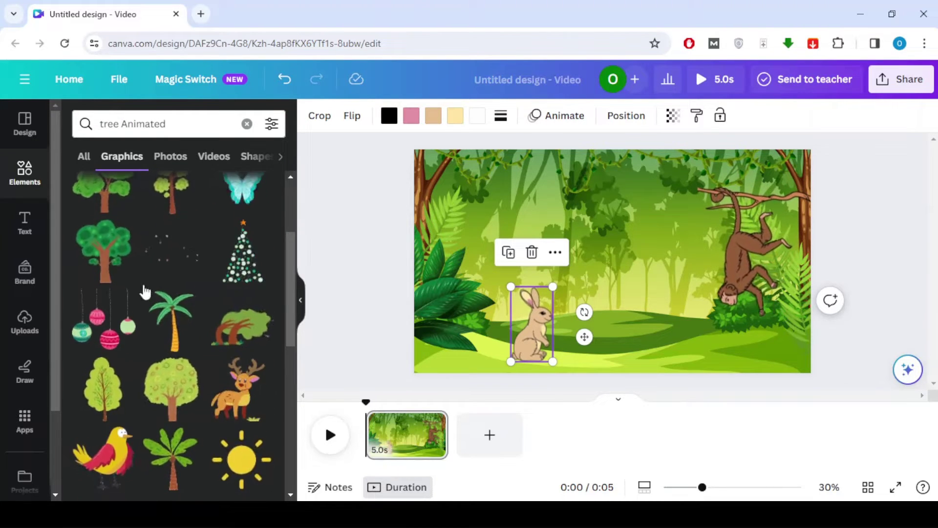
{"action": "scroll", "coordinate": [143, 283], "scroll_direction": "down", "scroll_amount": 5}
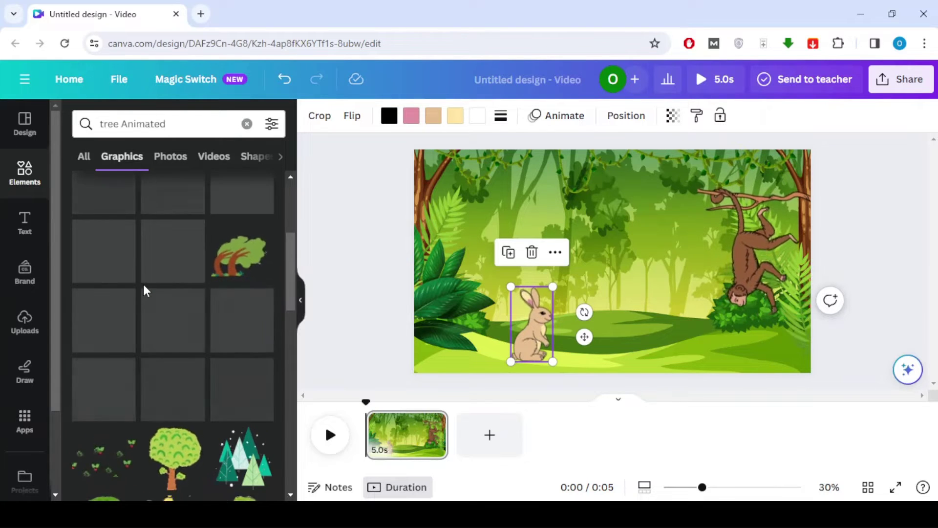
{"action": "scroll", "coordinate": [143, 283], "scroll_direction": "down", "scroll_amount": 10}
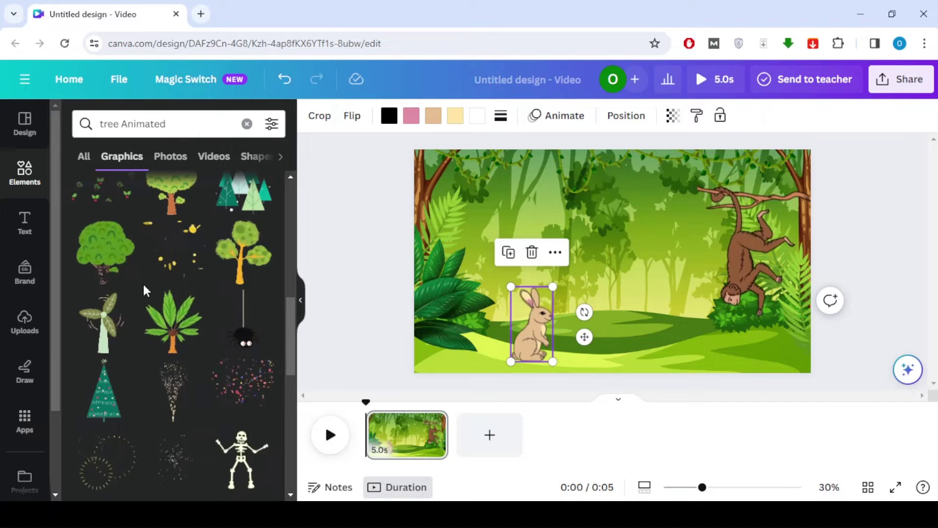
{"action": "scroll", "coordinate": [143, 283], "scroll_direction": "down", "scroll_amount": 10}
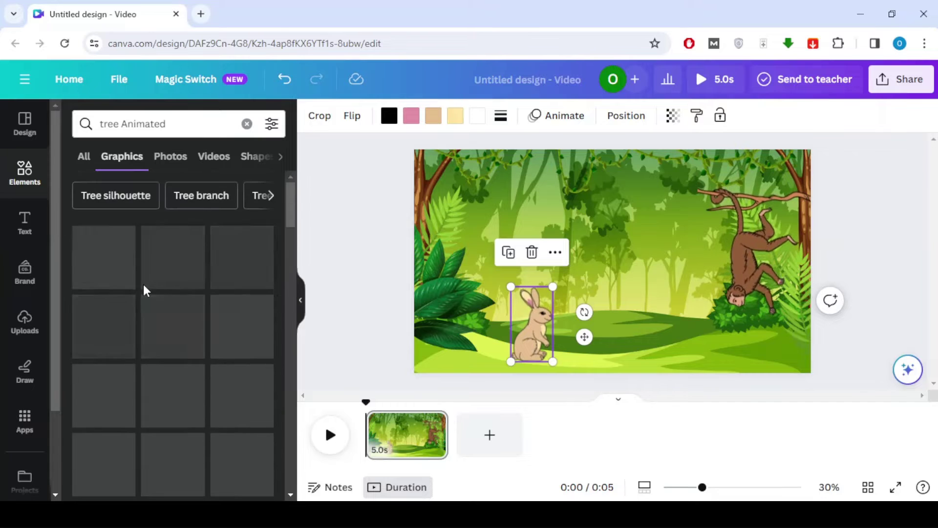
{"action": "scroll", "coordinate": [145, 291], "scroll_direction": "down", "scroll_amount": 5}
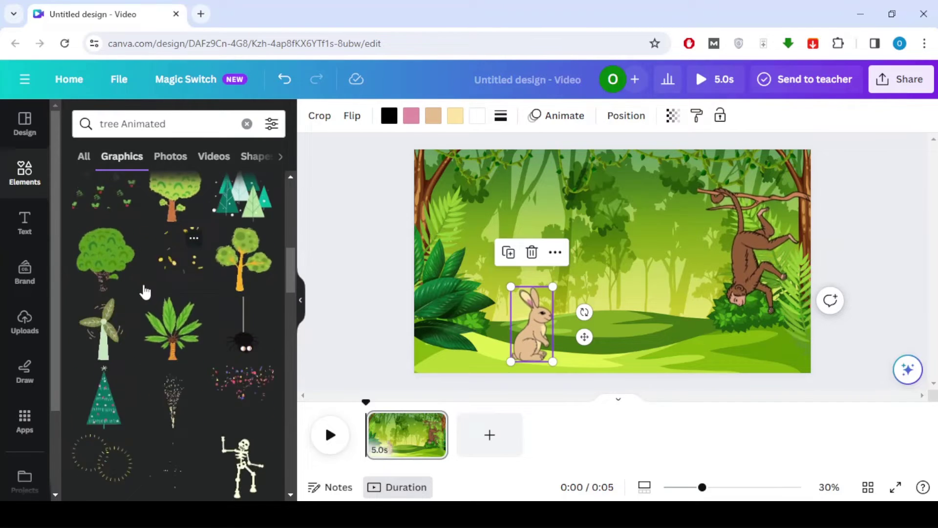
{"action": "scroll", "coordinate": [145, 291], "scroll_direction": "down", "scroll_amount": 6}
{"action": "left_click", "coordinate": [264, 309]}
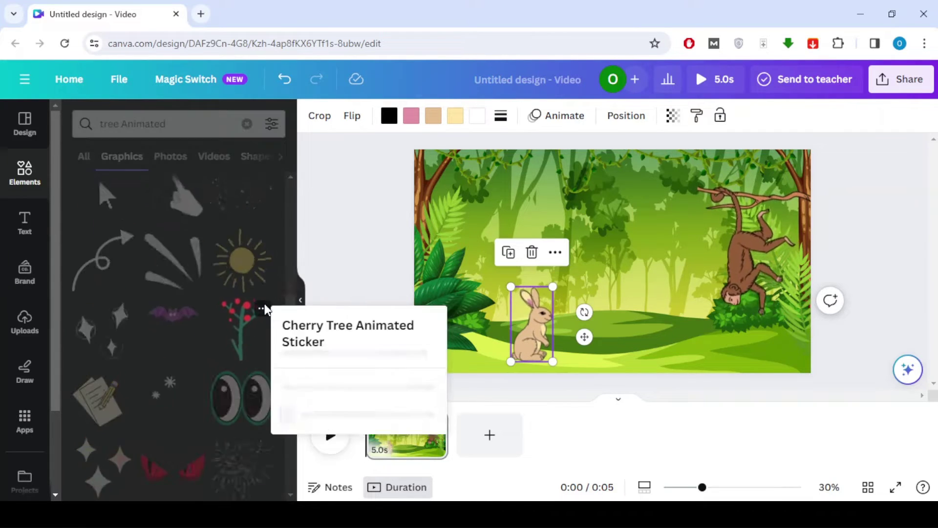
{"action": "left_click", "coordinate": [376, 463]}
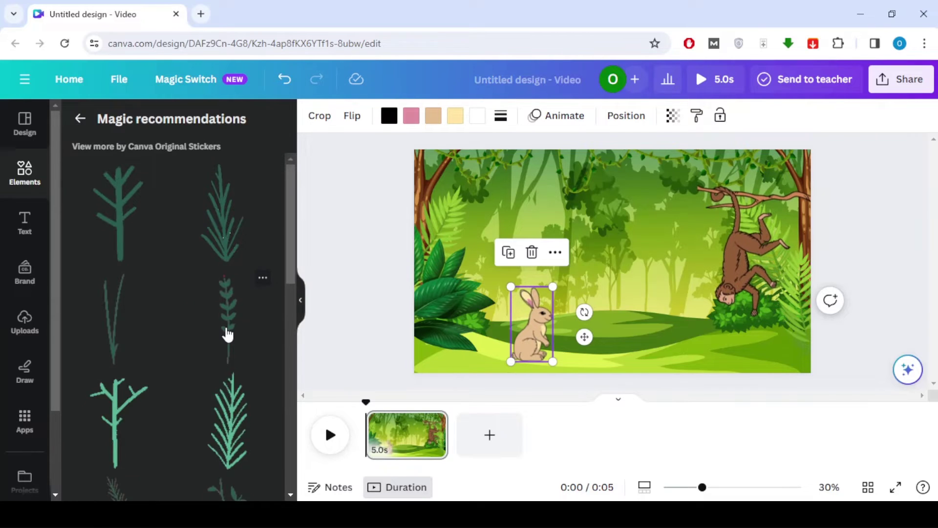
{"action": "left_click", "coordinate": [230, 230]}
{"action": "left_click_drag", "start_coordinate": [571, 351], "coordinate": [482, 373]}
{"action": "scroll", "coordinate": [164, 343], "scroll_direction": "down", "scroll_amount": 10}
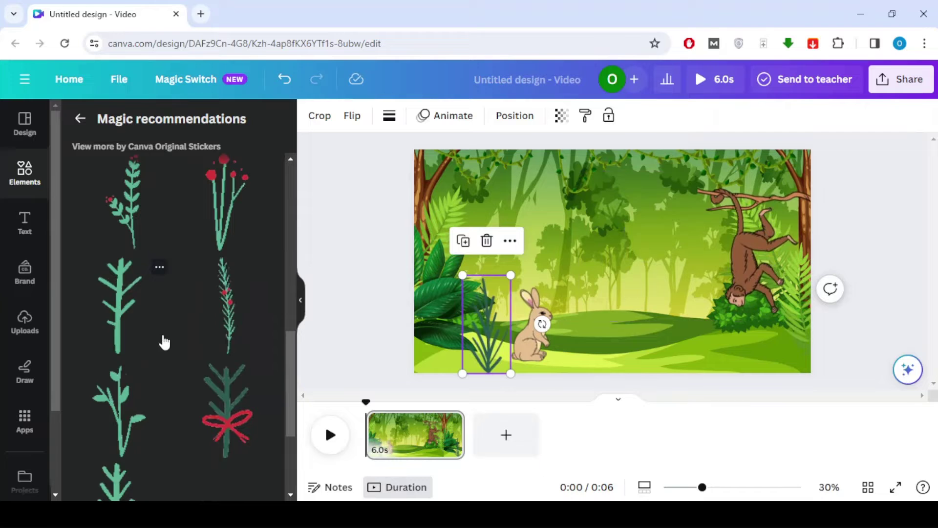
{"action": "scroll", "coordinate": [120, 324], "scroll_direction": "down", "scroll_amount": 3}
{"action": "scroll", "coordinate": [119, 321], "scroll_direction": "up", "scroll_amount": 4}
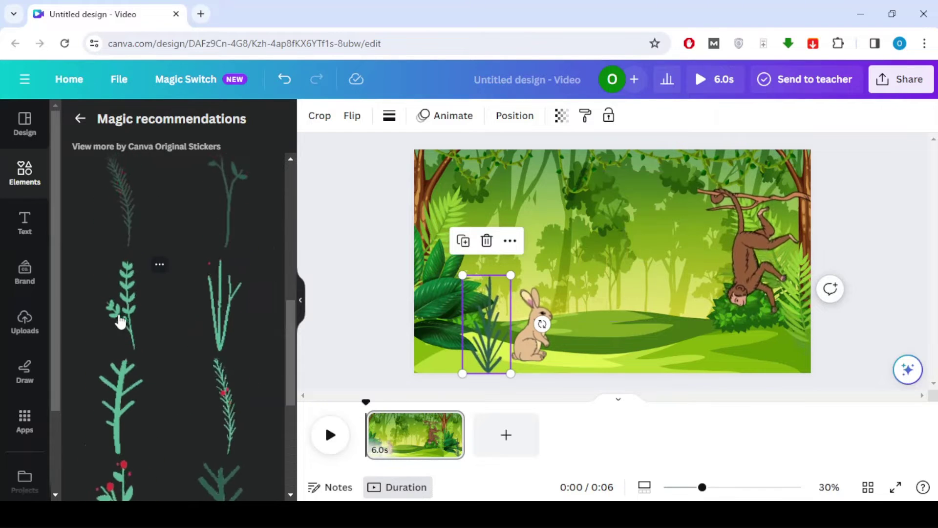
{"action": "scroll", "coordinate": [131, 373], "scroll_direction": "up", "scroll_amount": 5}
{"action": "left_click", "coordinate": [222, 227]}
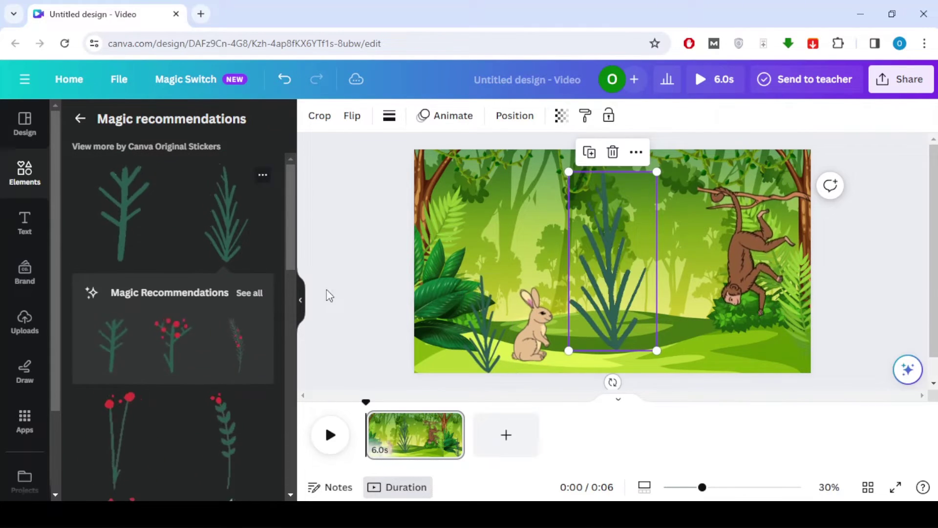
{"action": "key", "text": "Delete"}
Add the dark green bare-branched tree sticker, shrink it and place it at the page's lower edge between the rabbit and monkey
{"action": "left_click", "coordinate": [122, 210]}
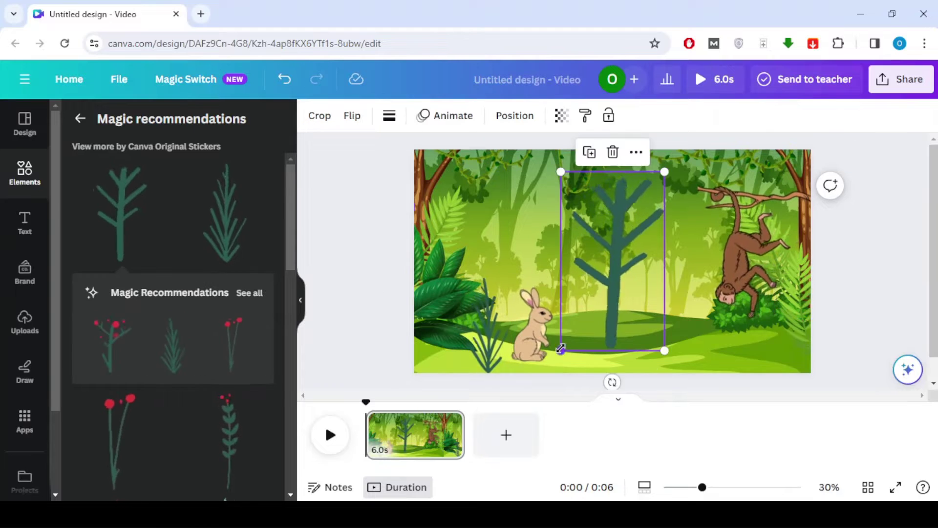
{"action": "left_click_drag", "start_coordinate": [560, 349], "coordinate": [613, 262]}
{"action": "left_click_drag", "start_coordinate": [640, 229], "coordinate": [673, 340]}
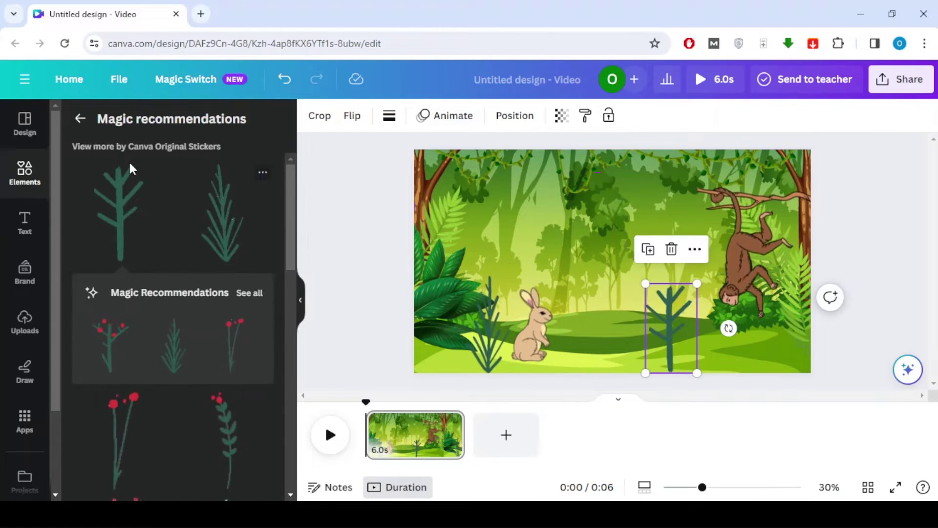
{"action": "left_click", "coordinate": [80, 119]}
{"action": "scroll", "coordinate": [161, 273], "scroll_direction": "down", "scroll_amount": 4}
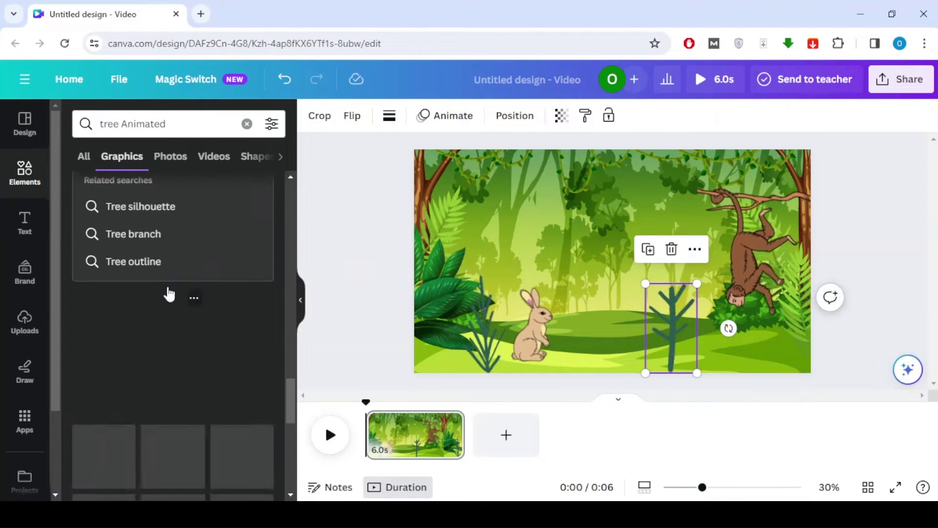
{"action": "left_click", "coordinate": [160, 235]}
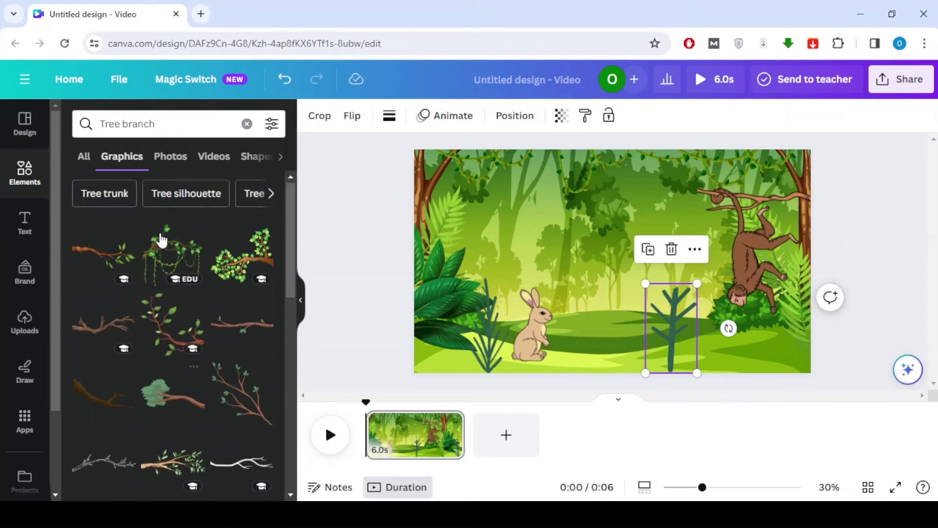
{"action": "left_click", "coordinate": [247, 124]}
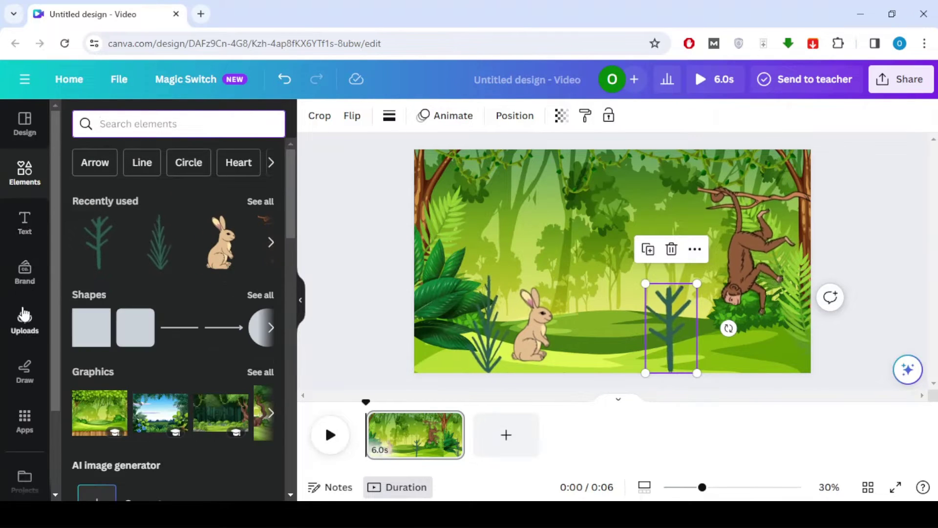
Add the cloud shape from the full shapes collection to the jungle scene
{"action": "left_click", "coordinate": [264, 295]}
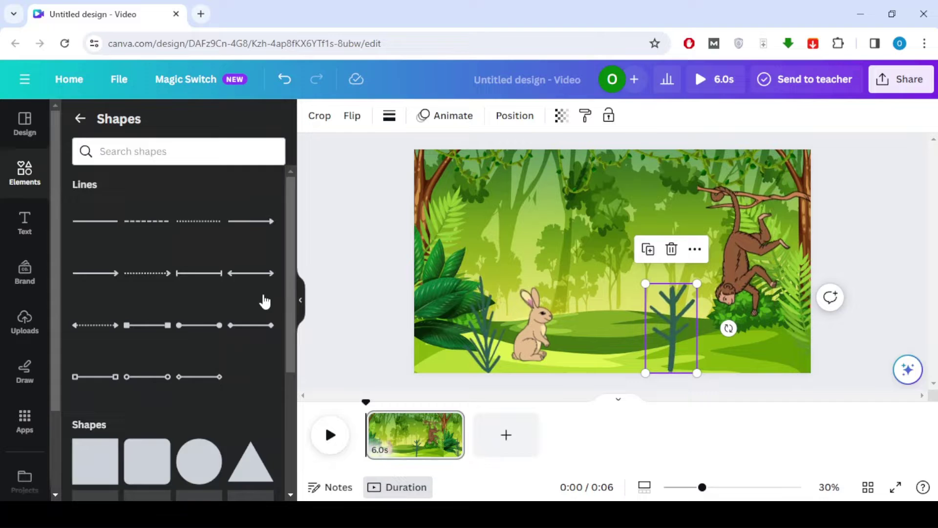
{"action": "scroll", "coordinate": [191, 279], "scroll_direction": "down", "scroll_amount": 4}
{"action": "scroll", "coordinate": [191, 279], "scroll_direction": "down", "scroll_amount": 8}
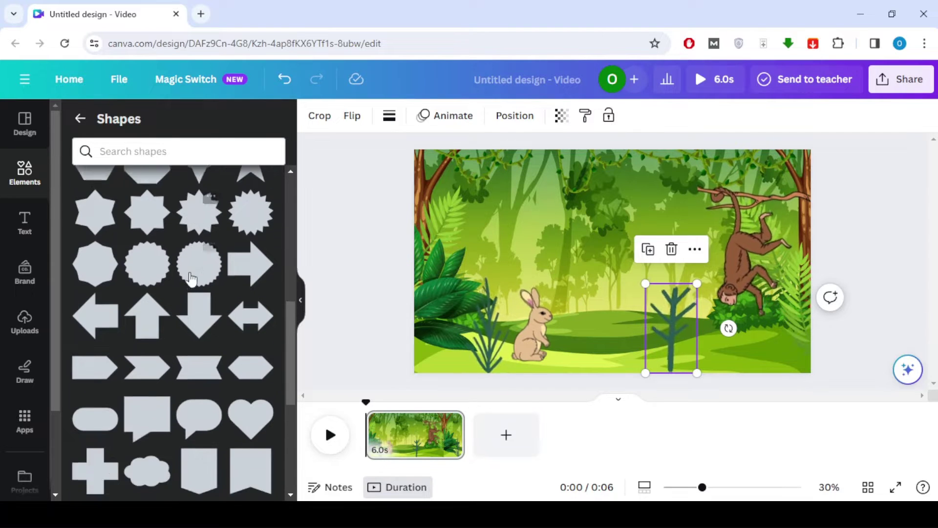
{"action": "left_click", "coordinate": [137, 337]}
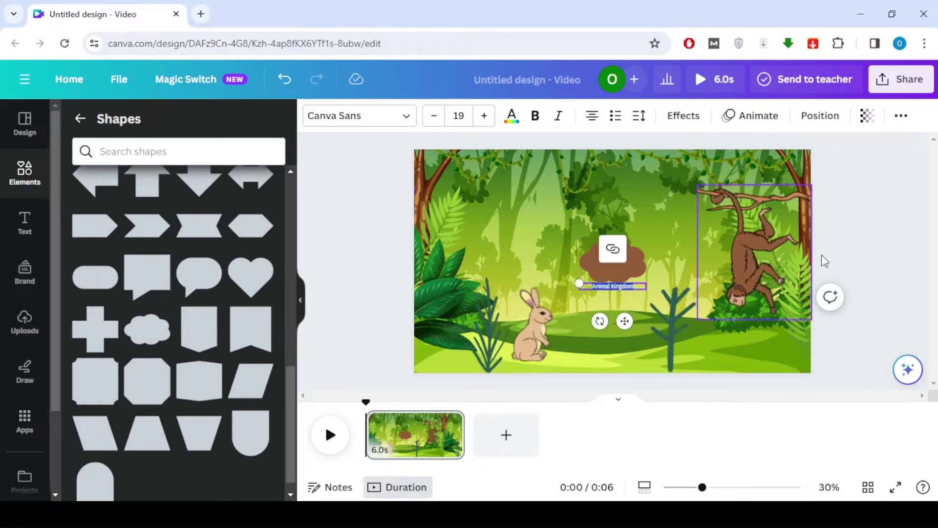
Move the "Animal Kingdom" text onto the cloud and recolour the cloud white
{"action": "left_click_drag", "start_coordinate": [620, 286], "coordinate": [622, 259]}
{"action": "left_click", "coordinate": [619, 252]}
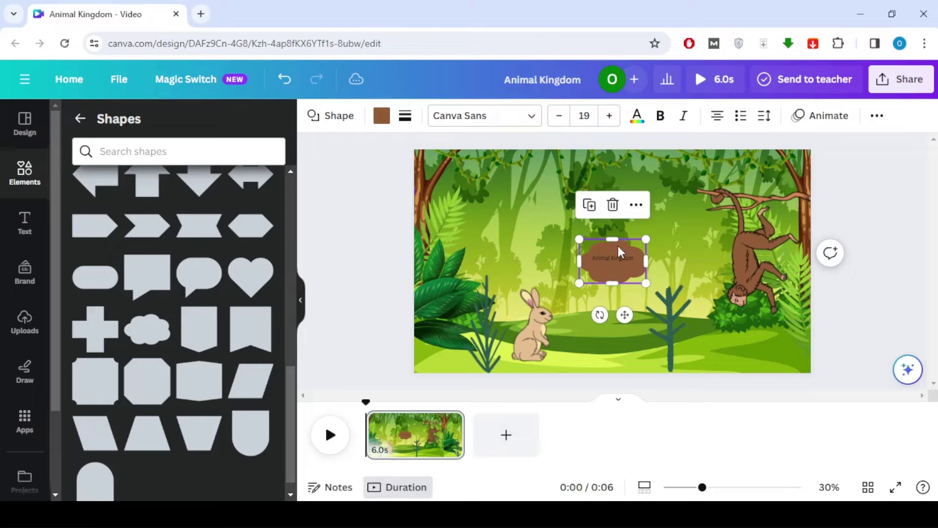
{"action": "left_click", "coordinate": [382, 115]}
{"action": "left_click", "coordinate": [222, 235]}
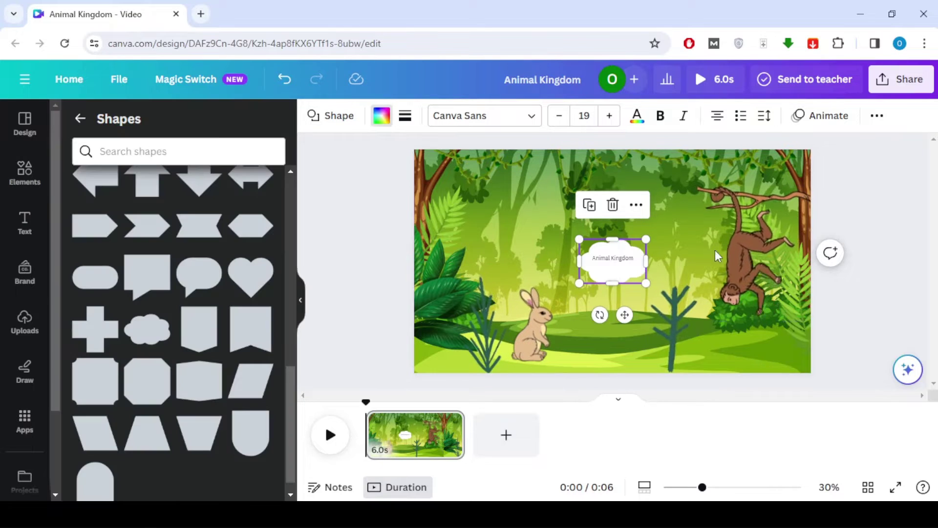
Set the font of the "Animal Kingdom" text to Impact
{"action": "left_click", "coordinate": [604, 261]}
{"action": "left_click", "coordinate": [343, 116]}
{"action": "left_click", "coordinate": [112, 341]}
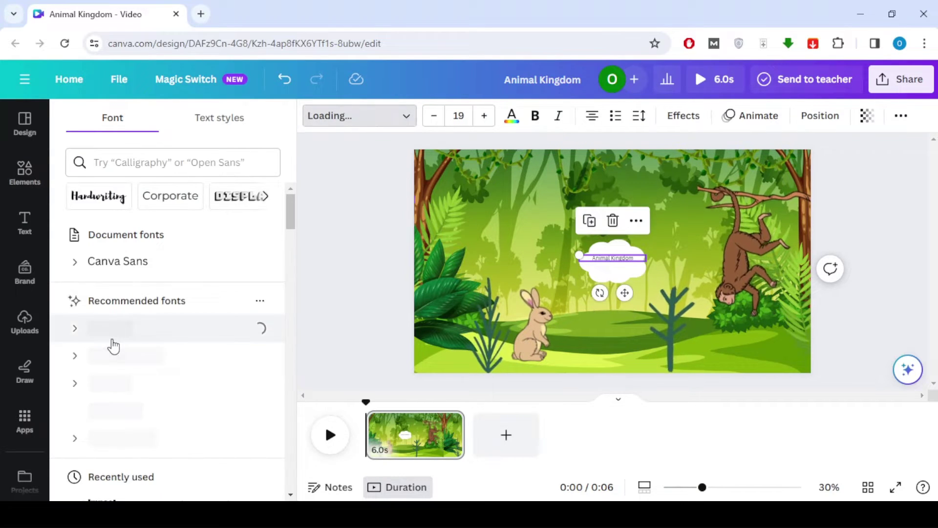
{"action": "scroll", "coordinate": [146, 318], "scroll_direction": "down", "scroll_amount": 5}
{"action": "left_click", "coordinate": [147, 226]}
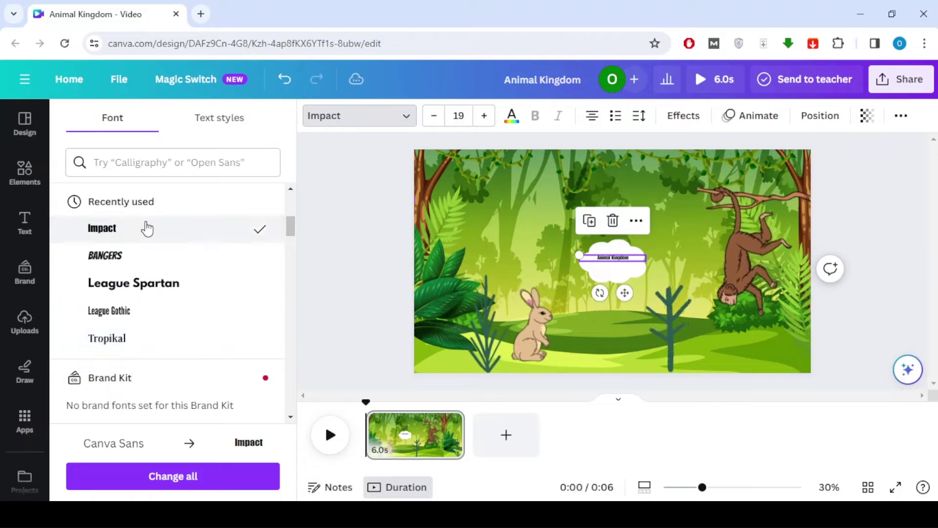
{"action": "left_click", "coordinate": [354, 198]}
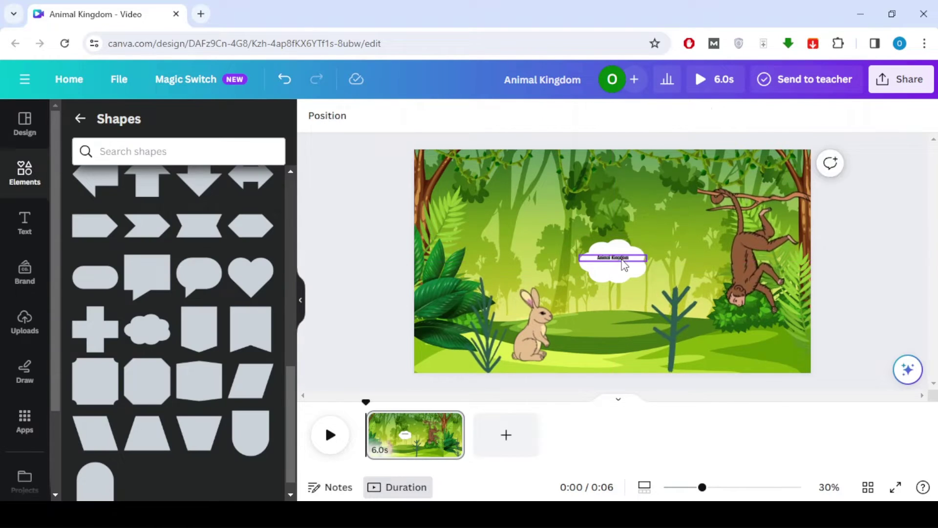
Move the cloud to the page's upper-left area and enlarge it into a wide title banner above the rabbit
{"action": "left_click_drag", "start_coordinate": [621, 260], "coordinate": [544, 204]}
{"action": "left_click_drag", "start_coordinate": [575, 239], "coordinate": [669, 299]}
{"action": "left_click_drag", "start_coordinate": [588, 228], "coordinate": [564, 195]}
{"action": "left_click_drag", "start_coordinate": [567, 265], "coordinate": [568, 228]}
{"action": "left_click_drag", "start_coordinate": [482, 216], "coordinate": [457, 216]}
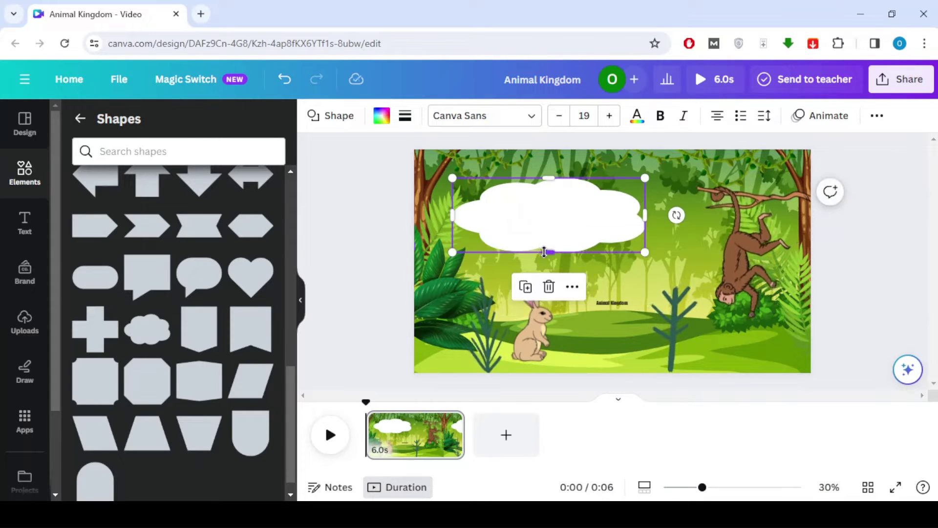
{"action": "left_click_drag", "start_coordinate": [544, 252], "coordinate": [544, 261]}
Move the title text onto the cloud, enlarged to size 70, and widen its box to fit one line
{"action": "left_click_drag", "start_coordinate": [618, 298], "coordinate": [550, 215]}
{"action": "left_click_drag", "start_coordinate": [614, 306], "coordinate": [550, 219]}
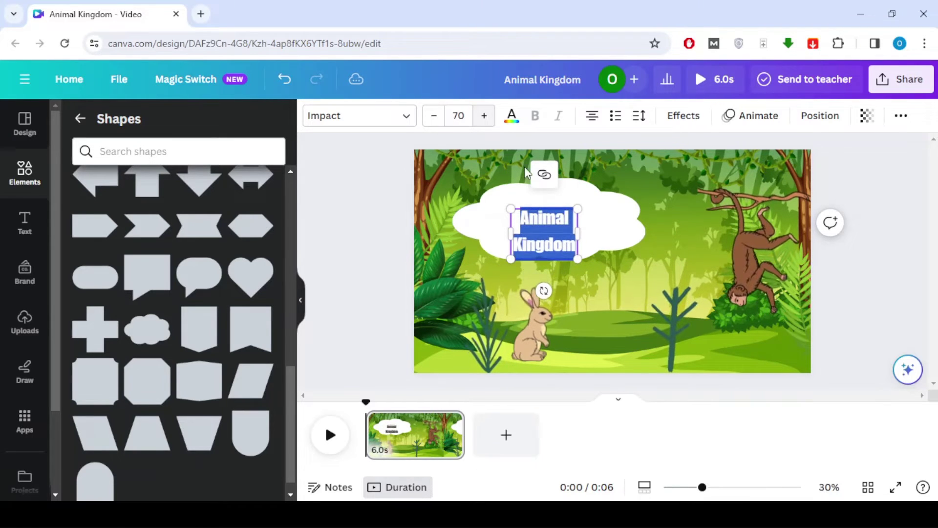
{"action": "left_click_drag", "start_coordinate": [580, 231], "coordinate": [640, 231]}
{"action": "left_click", "coordinate": [907, 210]}
Enlarge the "Animal Kingdom" title to size 87.1 and centre it horizontally within the cloud
{"action": "left_click_drag", "start_coordinate": [559, 222], "coordinate": [531, 220]}
{"action": "left_click_drag", "start_coordinate": [613, 206], "coordinate": [645, 201]}
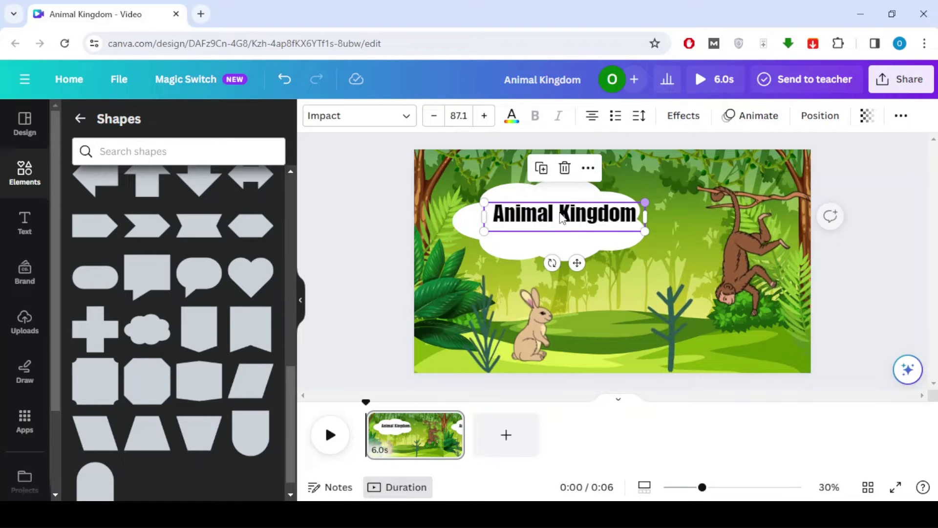
{"action": "left_click", "coordinate": [888, 176]}
{"action": "left_click_drag", "start_coordinate": [560, 212], "coordinate": [548, 215]}
{"action": "left_click", "coordinate": [868, 287]}
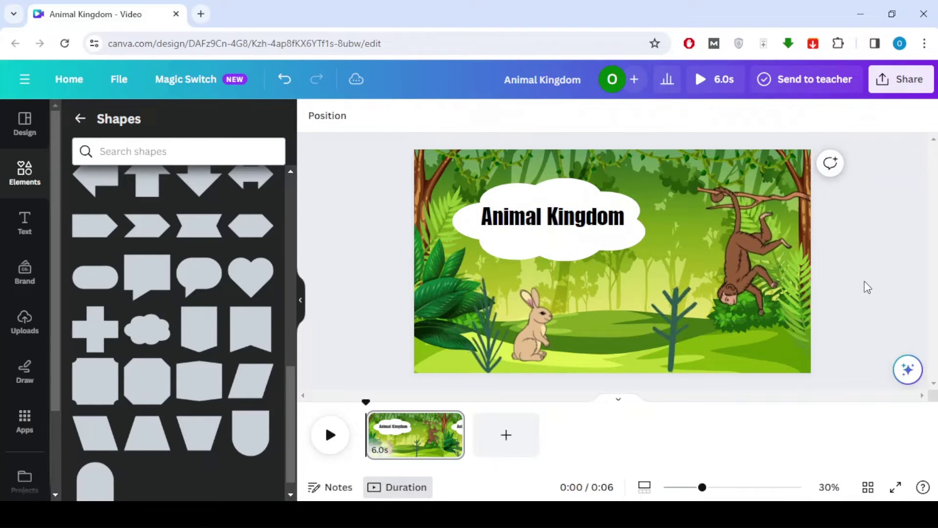
Apply the Pop animation to the cloud shape, set to animate on both enter and exit
{"action": "left_click", "coordinate": [574, 195]}
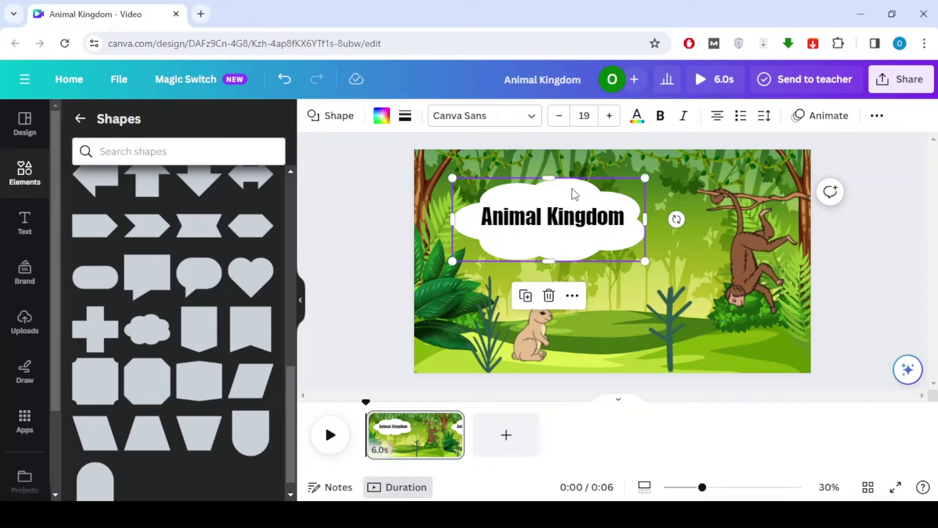
{"action": "left_click", "coordinate": [813, 117]}
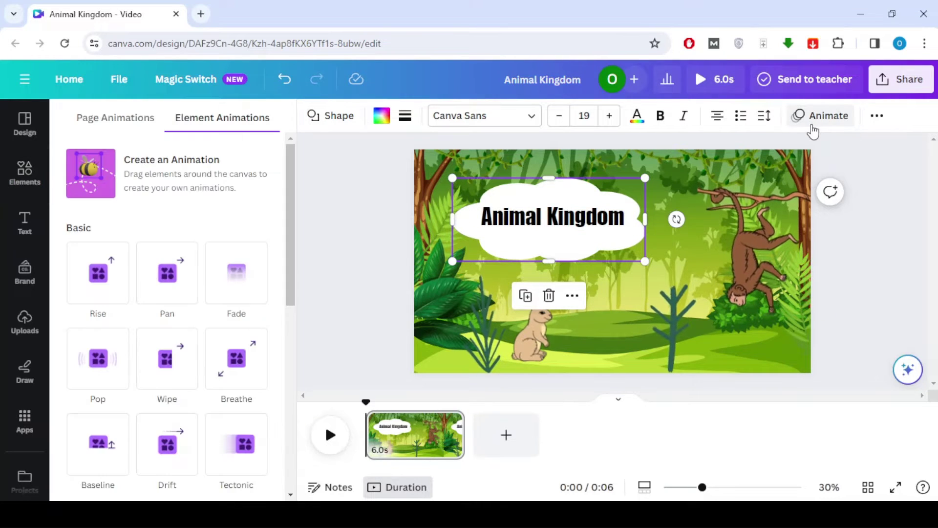
{"action": "scroll", "coordinate": [127, 313], "scroll_direction": "down", "scroll_amount": 2}
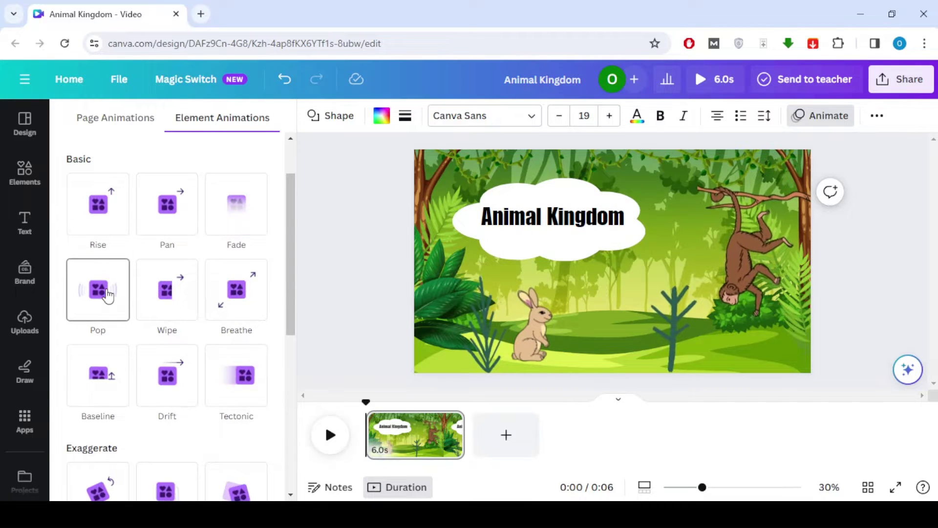
{"action": "left_click", "coordinate": [108, 293]}
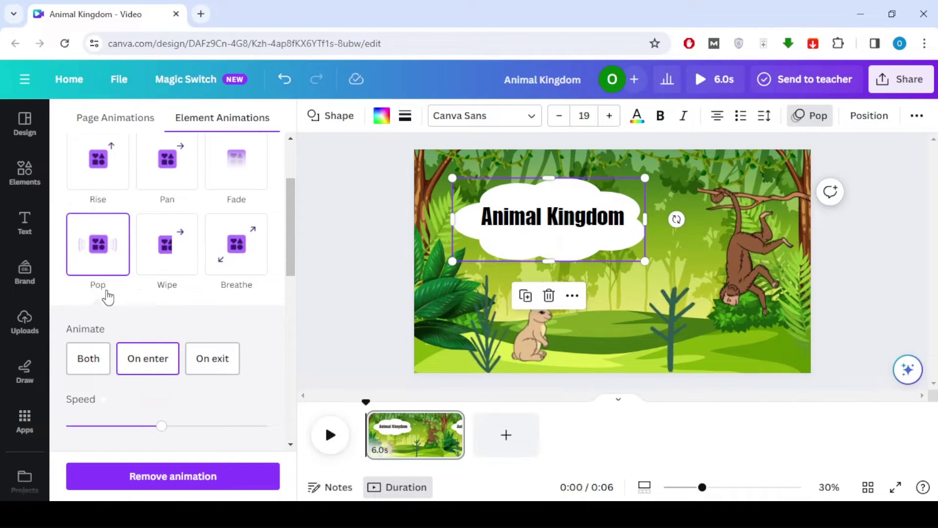
{"action": "left_click", "coordinate": [79, 362]}
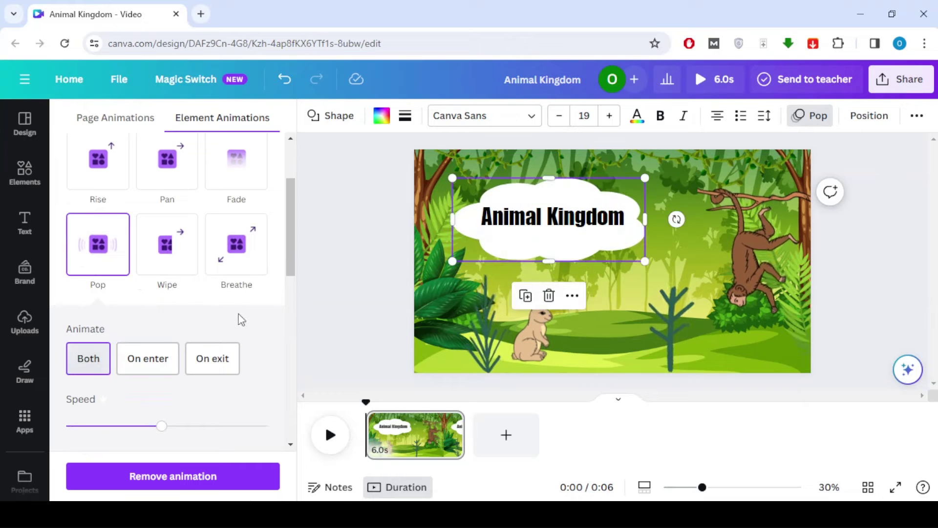
Apply the Typewriter animation to the "Animal Kingdom" title, set to animate on both enter and exit
{"action": "left_click", "coordinate": [531, 219]}
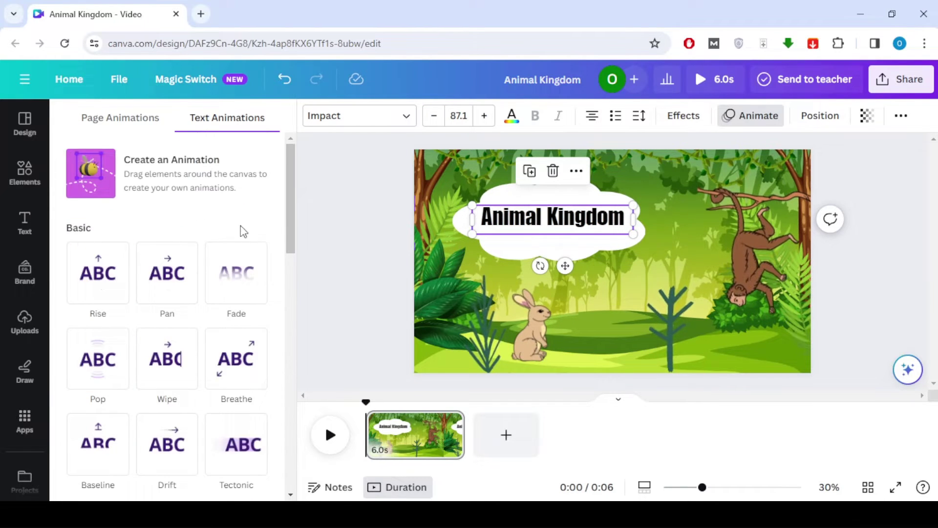
{"action": "scroll", "coordinate": [159, 264], "scroll_direction": "down", "scroll_amount": 3}
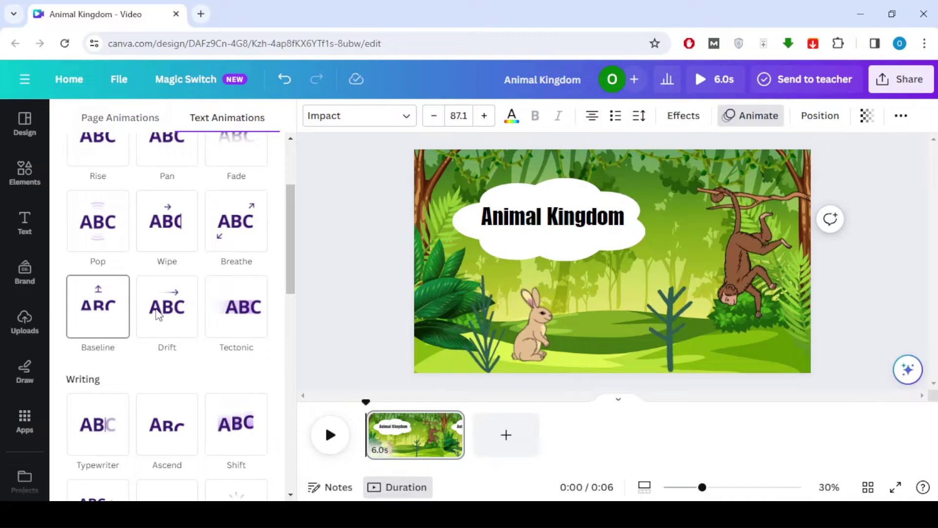
{"action": "scroll", "coordinate": [93, 303], "scroll_direction": "down", "scroll_amount": 3}
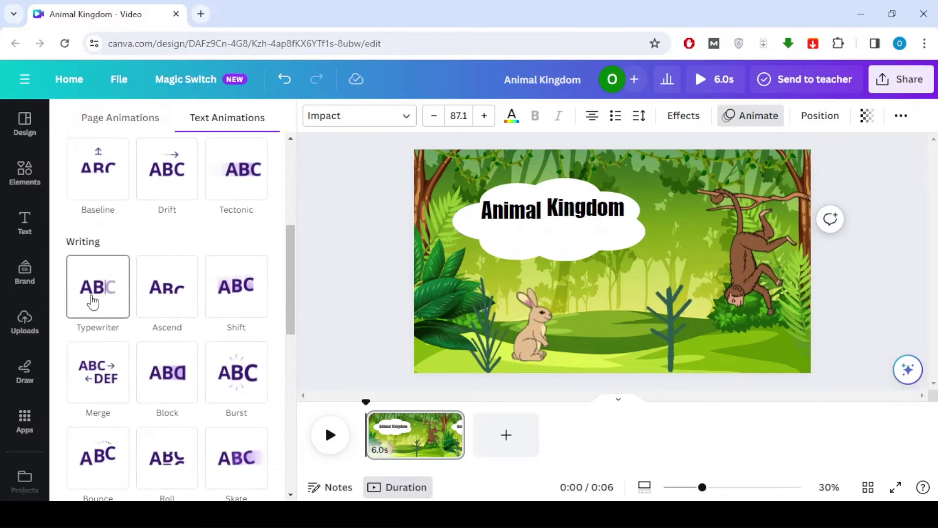
{"action": "left_click", "coordinate": [93, 302]}
{"action": "scroll", "coordinate": [91, 301], "scroll_direction": "down", "scroll_amount": 3}
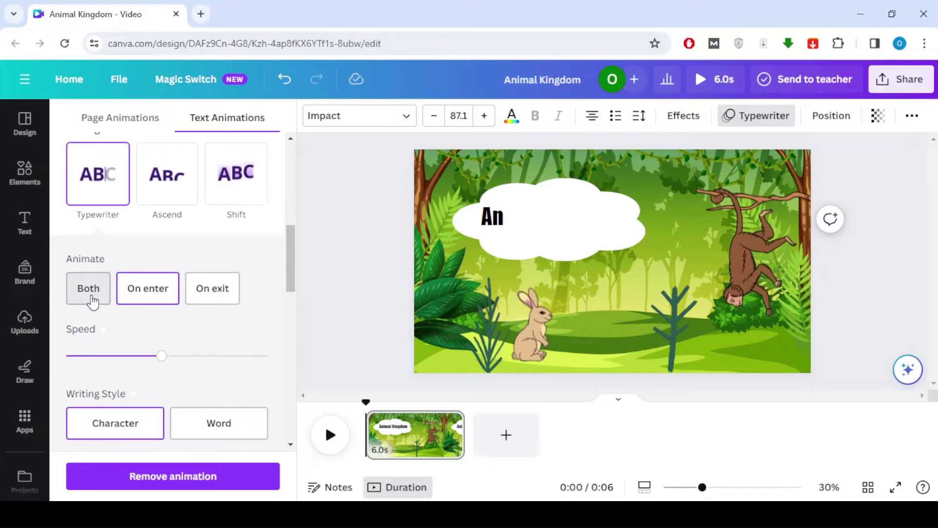
{"action": "left_click", "coordinate": [87, 293]}
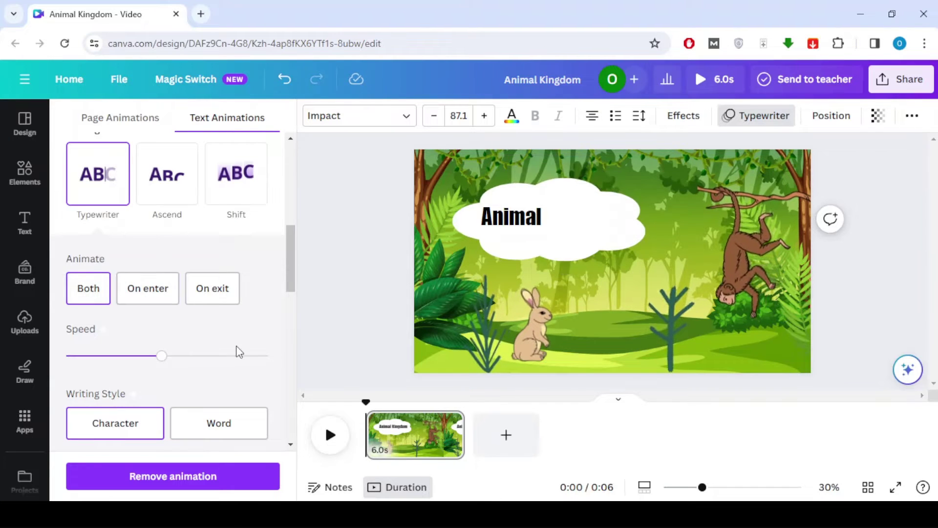
Apply the Pan animation to the rabbit
{"action": "left_click", "coordinate": [546, 334]}
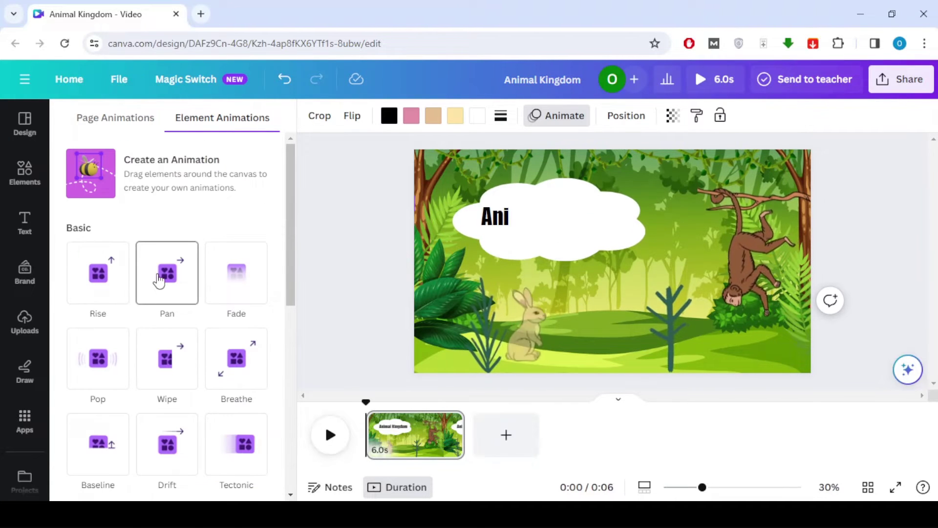
{"action": "left_click", "coordinate": [181, 277]}
Apply the Baseline animation to the monkey and play the scene to preview it
{"action": "left_click", "coordinate": [741, 239]}
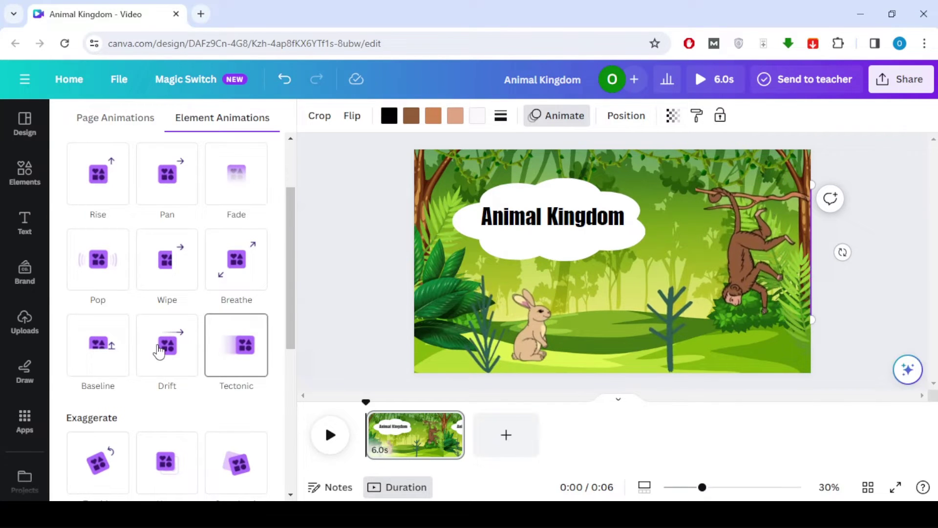
{"action": "left_click", "coordinate": [99, 342]}
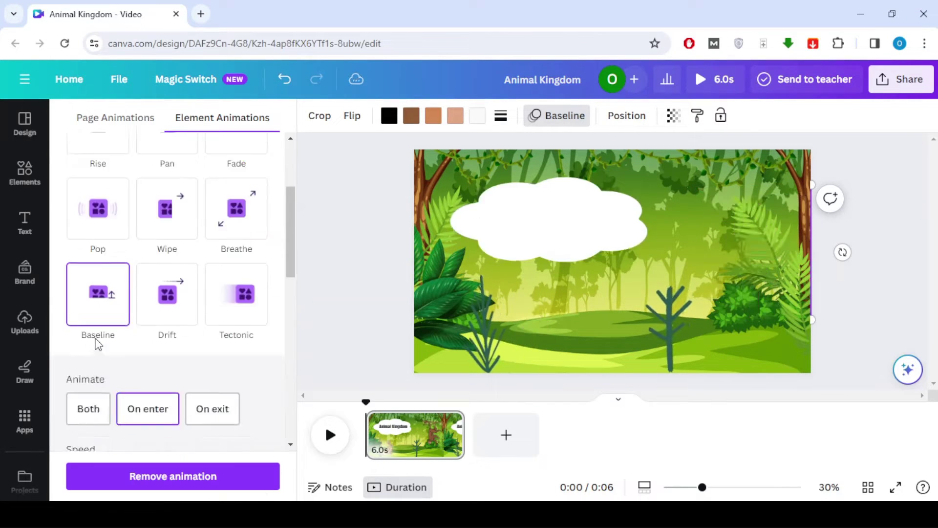
{"action": "scroll", "coordinate": [98, 345], "scroll_direction": "down", "scroll_amount": 2}
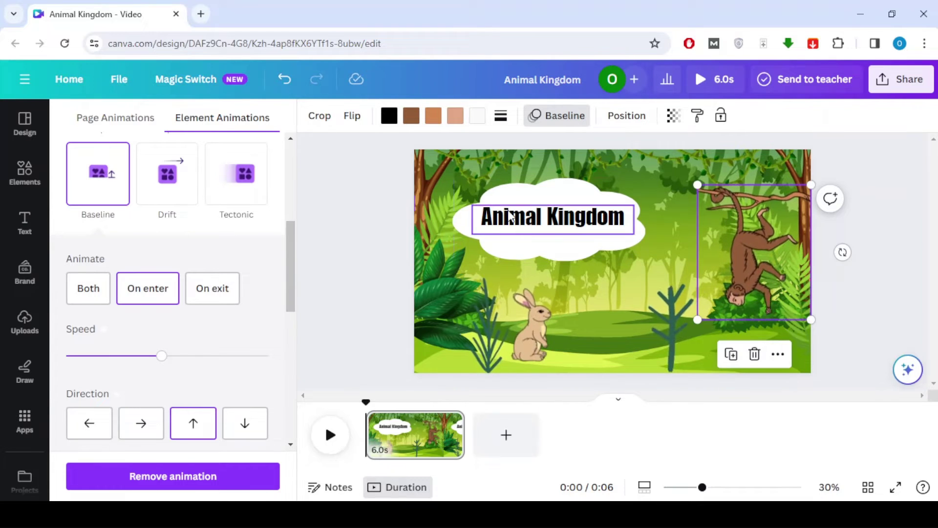
{"action": "left_click", "coordinate": [320, 440]}
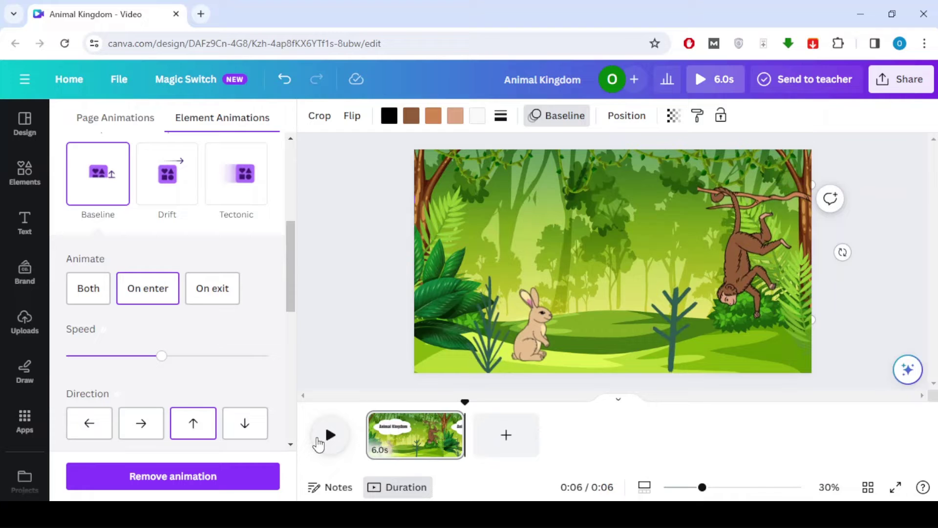
Add a blank second page and search the graphics for "Forest background"
{"action": "left_click", "coordinate": [507, 435]}
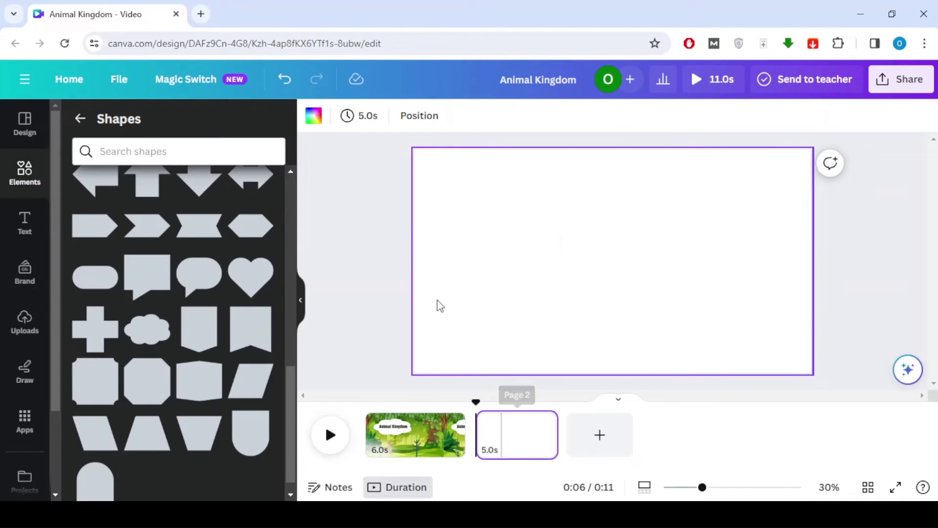
{"action": "left_click", "coordinate": [80, 119]}
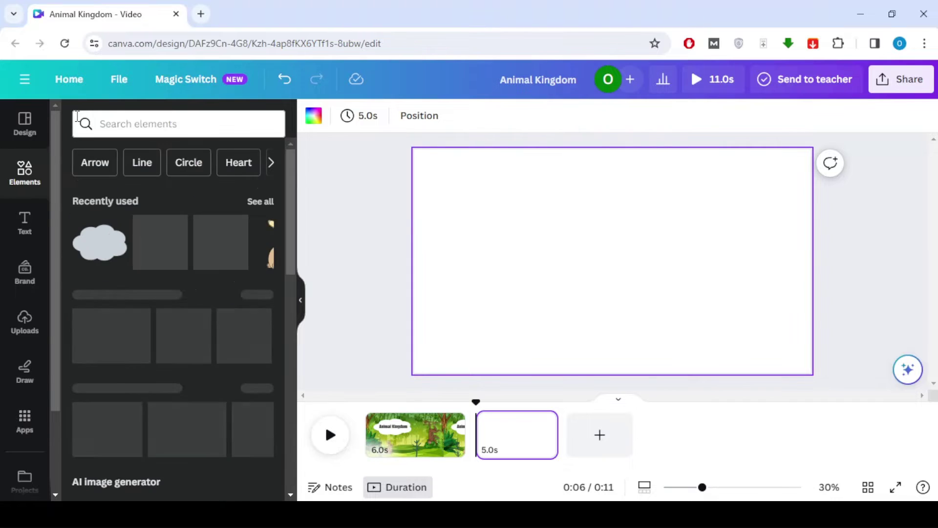
{"action": "left_click", "coordinate": [142, 125]}
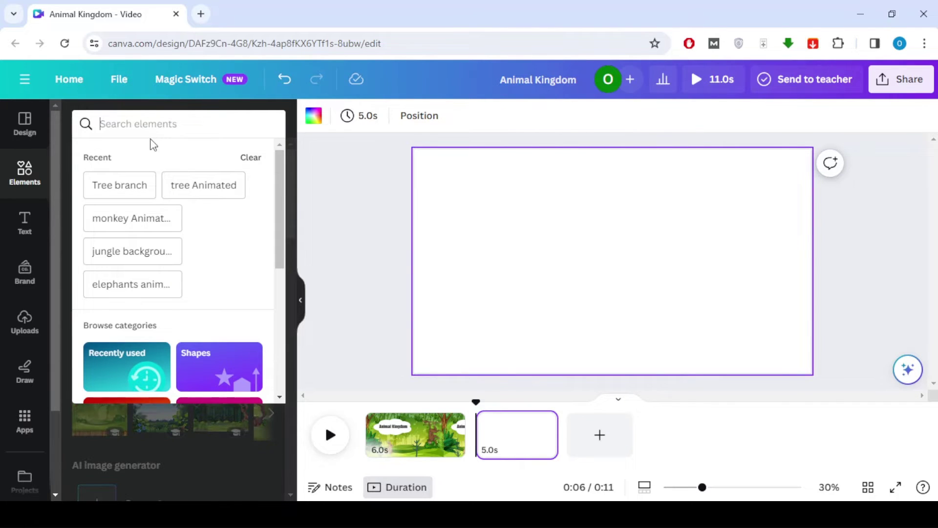
{"action": "type", "text": "f"}
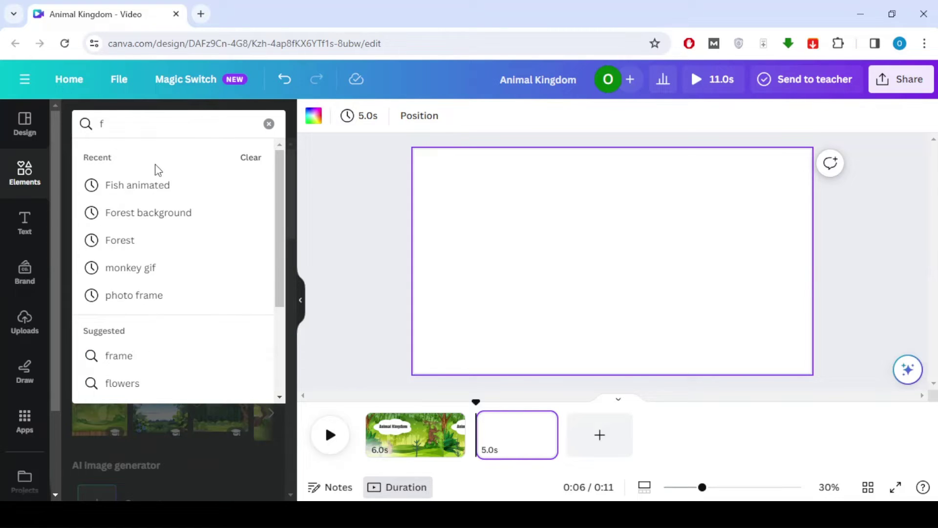
{"action": "left_click", "coordinate": [145, 215]}
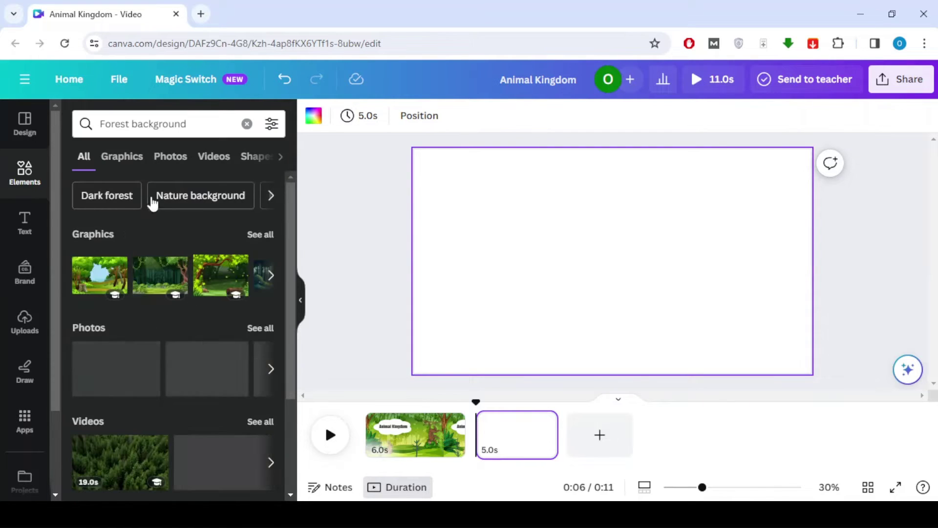
{"action": "left_click", "coordinate": [121, 158]}
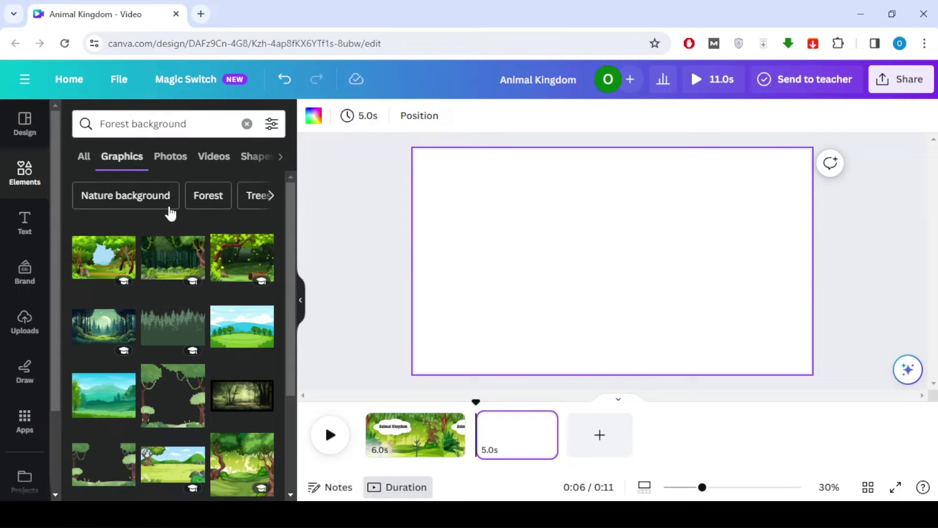
Add the meadow with blue hills graphic to the second page and stretch it to fill the whole page
{"action": "left_click", "coordinate": [243, 338]}
{"action": "left_click_drag", "start_coordinate": [532, 279], "coordinate": [610, 277]}
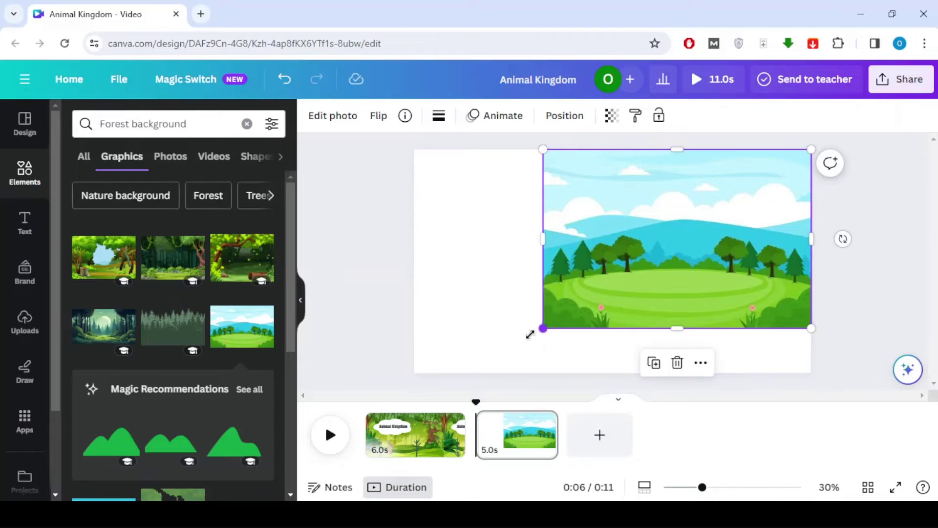
{"action": "left_click_drag", "start_coordinate": [530, 334], "coordinate": [473, 374]}
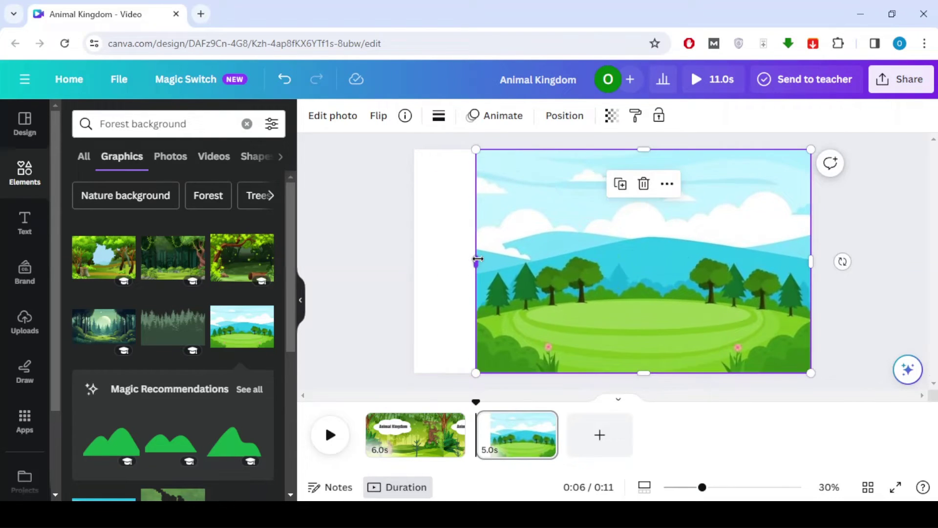
{"action": "left_click_drag", "start_coordinate": [478, 259], "coordinate": [410, 269]}
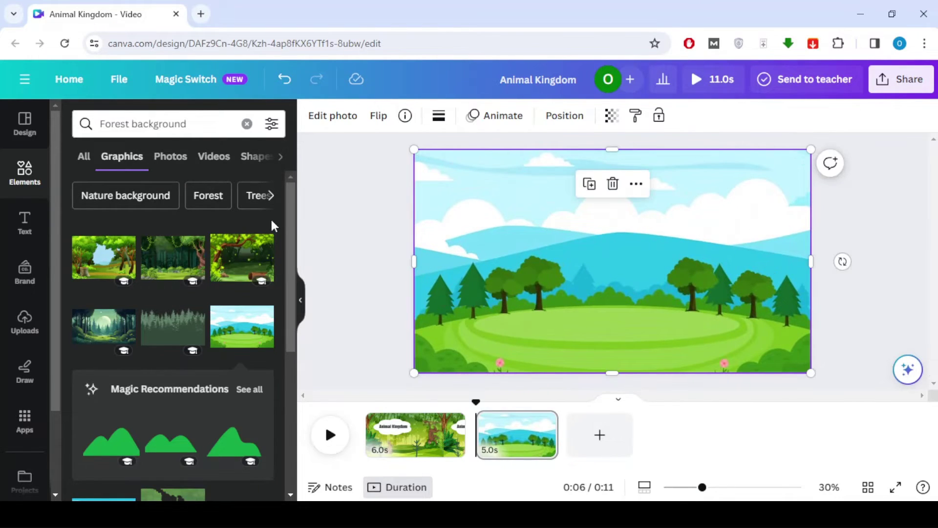
Add a cloud shape from the shapes collection and stretch it wide across the sky above the meadow
{"action": "left_click", "coordinate": [247, 125]}
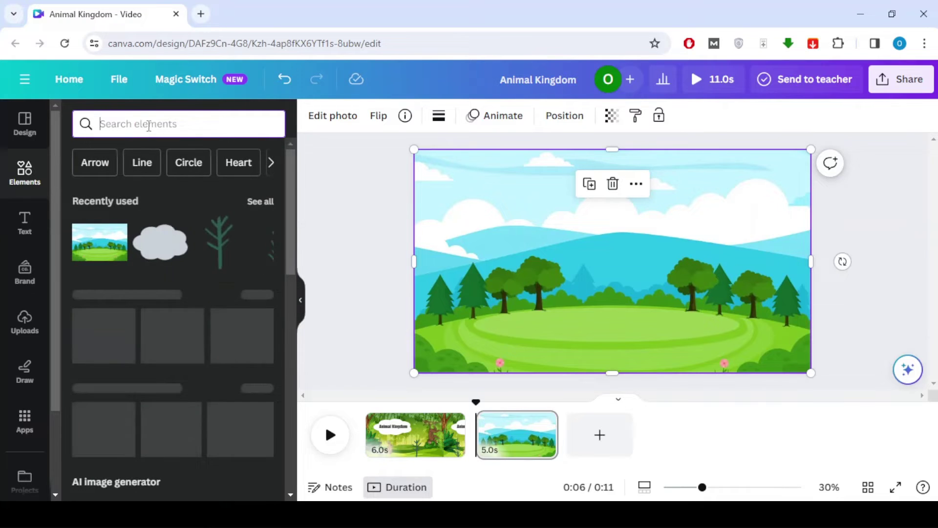
{"action": "left_click", "coordinate": [260, 294]}
{"action": "scroll", "coordinate": [229, 313], "scroll_direction": "down", "scroll_amount": 5}
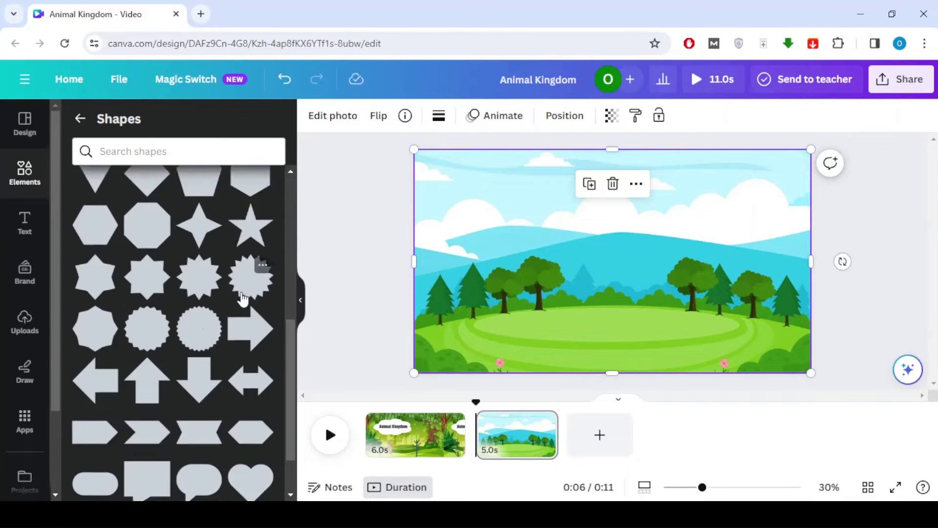
{"action": "scroll", "coordinate": [224, 313], "scroll_direction": "down", "scroll_amount": 5}
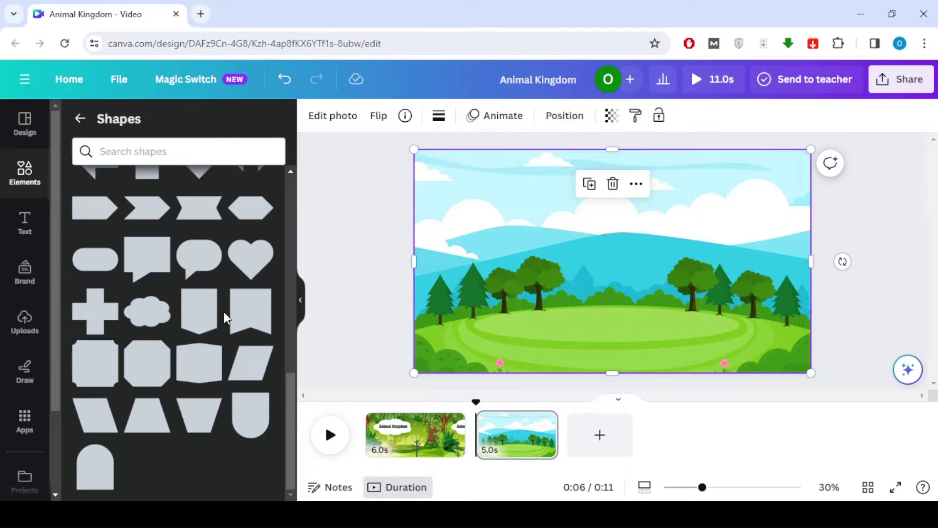
{"action": "left_click", "coordinate": [147, 311]}
{"action": "left_click_drag", "start_coordinate": [580, 239], "coordinate": [447, 216]}
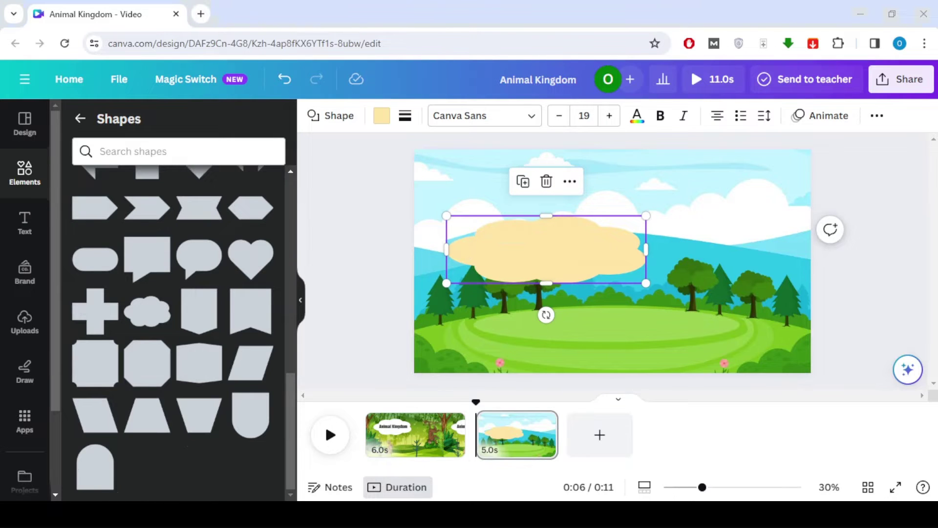
Enter "Mammals" as the text inside the cloud and set its font to Impact
{"action": "double_click", "coordinate": [551, 250]}
{"action": "left_click", "coordinate": [330, 115]}
{"action": "scroll", "coordinate": [216, 245], "scroll_direction": "down", "scroll_amount": 10}
{"action": "scroll", "coordinate": [215, 245], "scroll_direction": "up", "scroll_amount": 10}
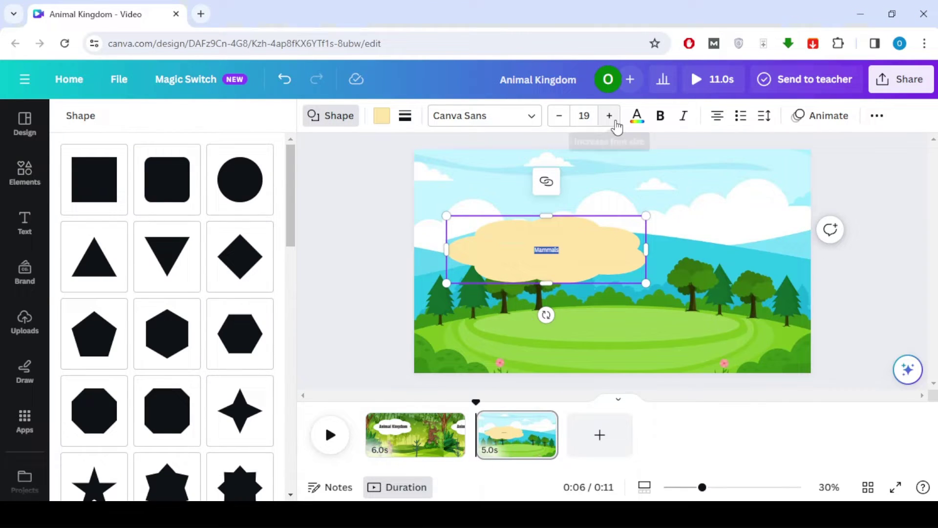
{"action": "left_click", "coordinate": [483, 116]}
{"action": "left_click", "coordinate": [184, 259]}
{"action": "left_click", "coordinate": [371, 235]}
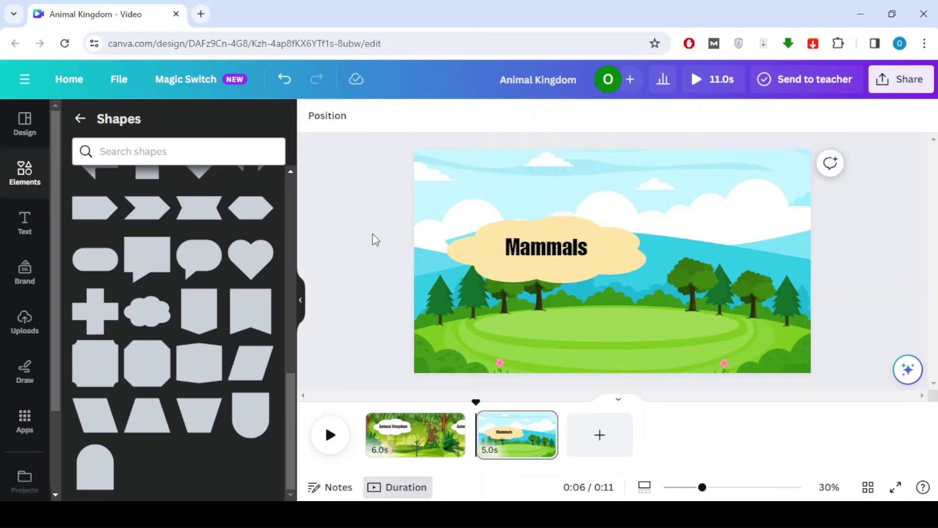
Move the cloud title higher in the sky, enlarge its text to size 106 and fill the cloud with white
{"action": "left_click_drag", "start_coordinate": [535, 248], "coordinate": [553, 227]}
{"action": "double_click", "coordinate": [535, 226]}
{"action": "left_click", "coordinate": [608, 118]}
{"action": "left_click", "coordinate": [608, 118]}
{"action": "left_click", "coordinate": [608, 117]}
{"action": "left_click", "coordinate": [607, 118]}
{"action": "left_click", "coordinate": [381, 116]}
{"action": "left_click", "coordinate": [219, 234]}
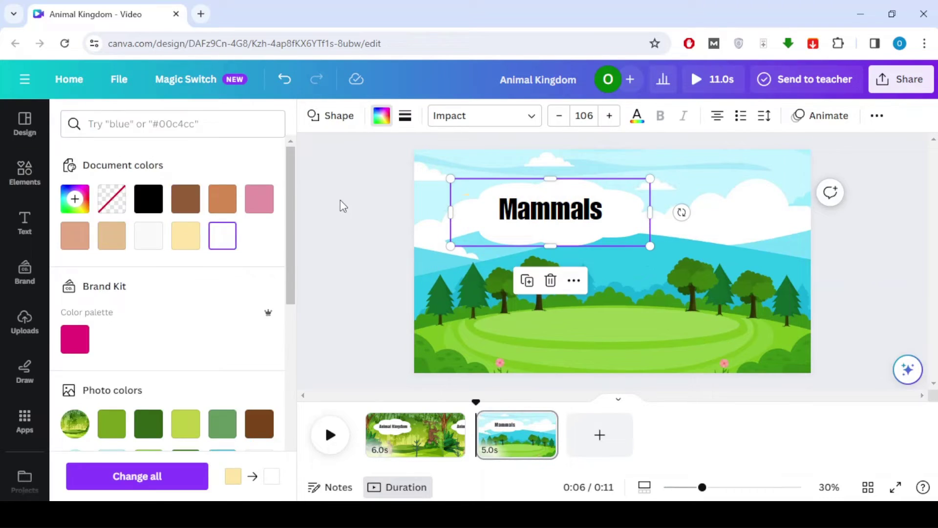
{"action": "left_click_drag", "start_coordinate": [481, 205], "coordinate": [496, 229]}
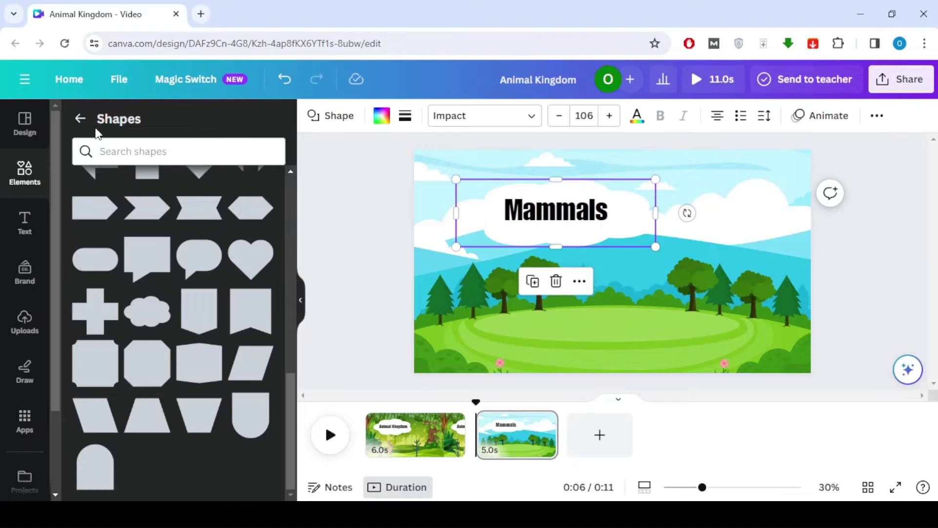
Search the elements for "lion animated" and shorten the search to "lion" within the graphics
{"action": "left_click", "coordinate": [81, 119]}
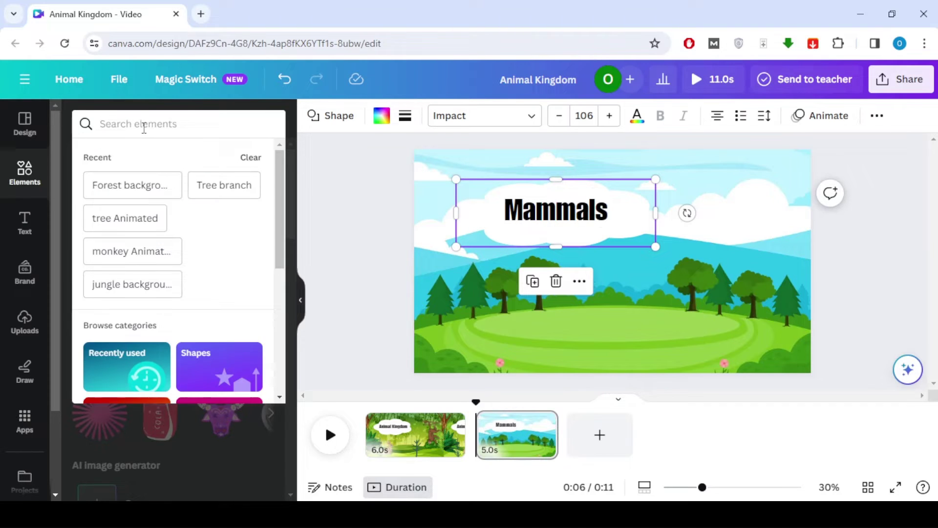
{"action": "left_click", "coordinate": [145, 125]}
{"action": "type", "text": "lion animated"}
{"action": "key", "text": "Return"}
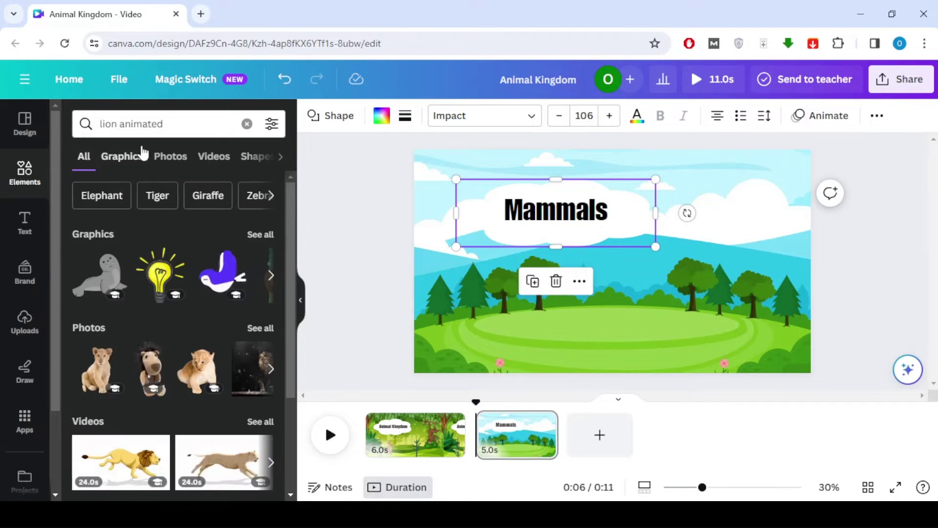
{"action": "key", "text": "BackSpace"}
{"action": "key", "text": "BackSpace"}
{"action": "key", "text": "BackSpace"}
{"action": "key", "text": "BackSpace"}
{"action": "key", "text": "BackSpace"}
{"action": "key", "text": "BackSpace"}
{"action": "key", "text": "BackSpace"}
{"action": "key", "text": "BackSpace"}
{"action": "key", "text": "BackSpace"}
{"action": "key", "text": "Return"}
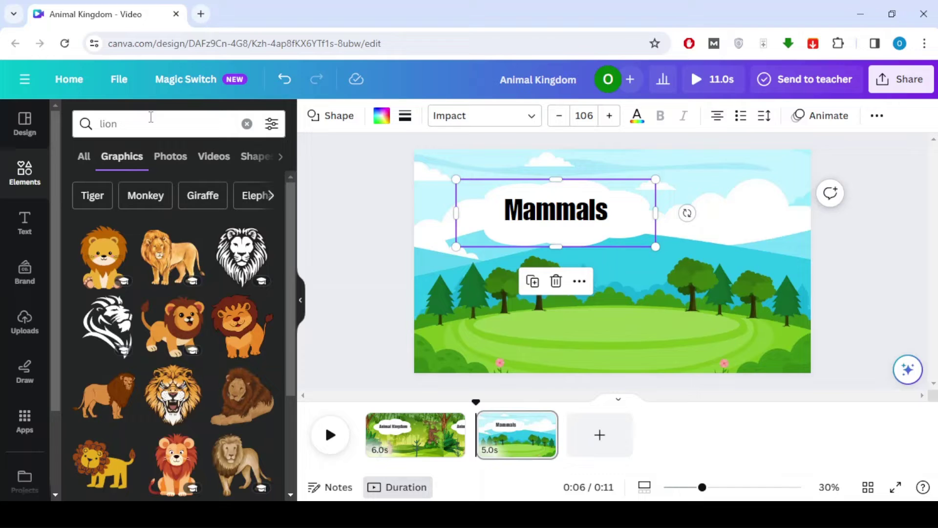
Add the smiling cartoon lion, shrink it and place it on the right side of the meadow
{"action": "left_click", "coordinate": [234, 328]}
{"action": "left_click_drag", "start_coordinate": [520, 355], "coordinate": [615, 262]}
{"action": "left_click_drag", "start_coordinate": [657, 233], "coordinate": [719, 309]}
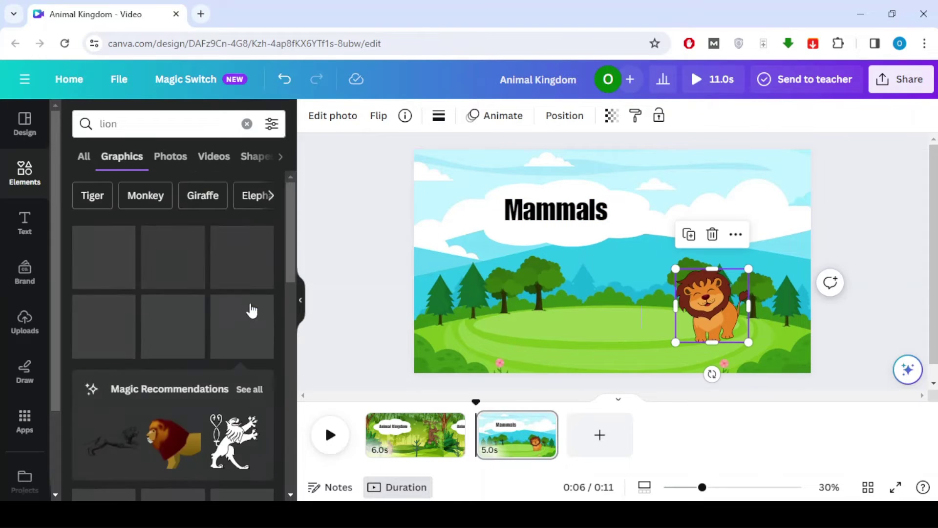
Search the graphics for "cats" and place the lying grey striped cat on the meadow beside the lion
{"action": "left_click", "coordinate": [149, 122]}
{"action": "key", "text": "BackSpace"}
{"action": "key", "text": "BackSpace"}
{"action": "key", "text": "BackSpace"}
{"action": "key", "text": "BackSpace"}
{"action": "type", "text": "cats"}
{"action": "key", "text": "Return"}
{"action": "left_click", "coordinate": [178, 255]}
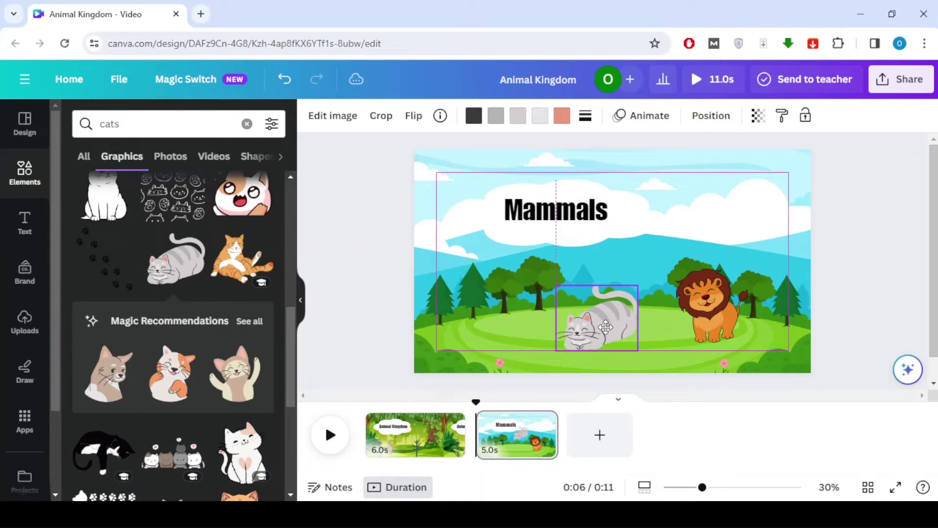
{"action": "scroll", "coordinate": [236, 285], "scroll_direction": "down", "scroll_amount": 1}
Search the graphics for "dog" and place the sitting puppy, scaled down, on the meadow left of the cat
{"action": "triple_click", "coordinate": [138, 124]}
{"action": "type", "text": "dog"}
{"action": "key", "text": "Return"}
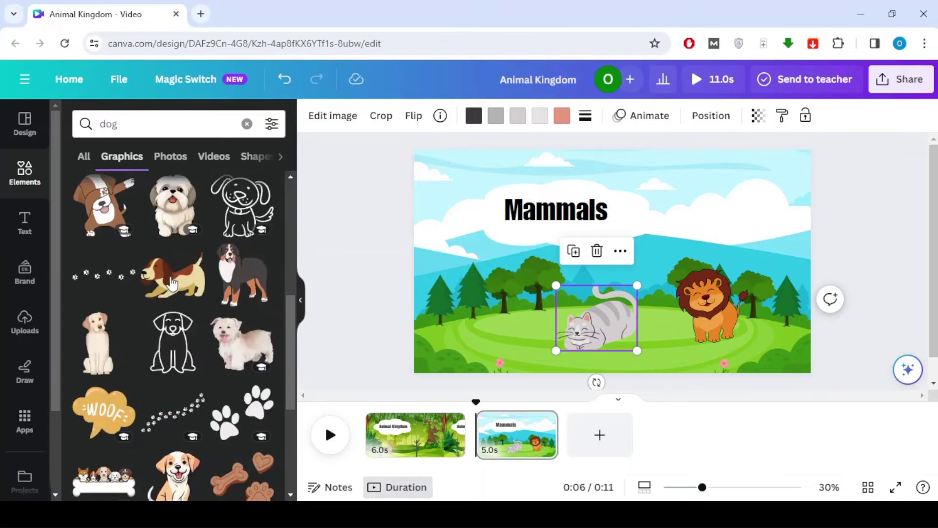
{"action": "scroll", "coordinate": [172, 282], "scroll_direction": "down", "scroll_amount": 3}
{"action": "scroll", "coordinate": [171, 279], "scroll_direction": "down", "scroll_amount": 5}
{"action": "scroll", "coordinate": [171, 279], "scroll_direction": "up", "scroll_amount": 12}
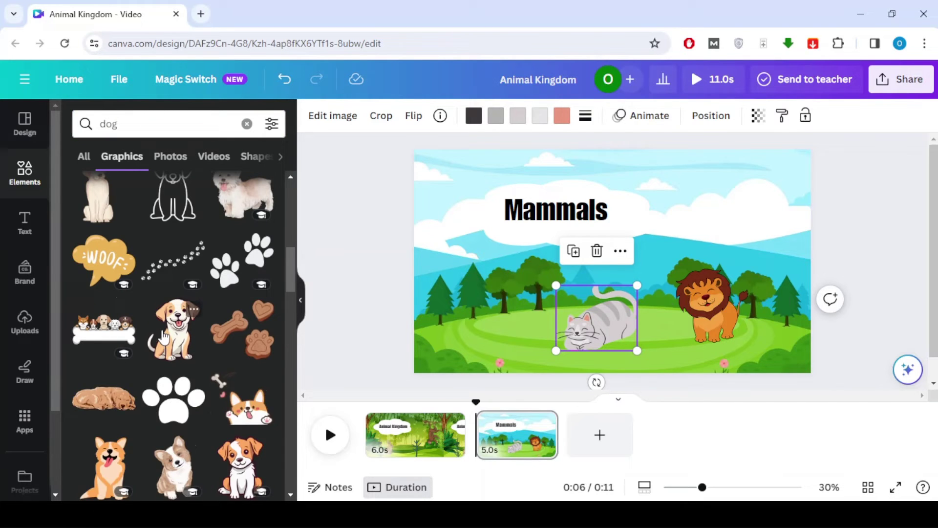
{"action": "left_click", "coordinate": [173, 326]}
{"action": "left_click_drag", "start_coordinate": [612, 261], "coordinate": [492, 303]}
{"action": "left_click_drag", "start_coordinate": [447, 353], "coordinate": [492, 313]}
Apply the Drift animation to the "Mammals" title and shift the title slightly upward
{"action": "left_click", "coordinate": [556, 210]}
{"action": "left_click", "coordinate": [826, 115]}
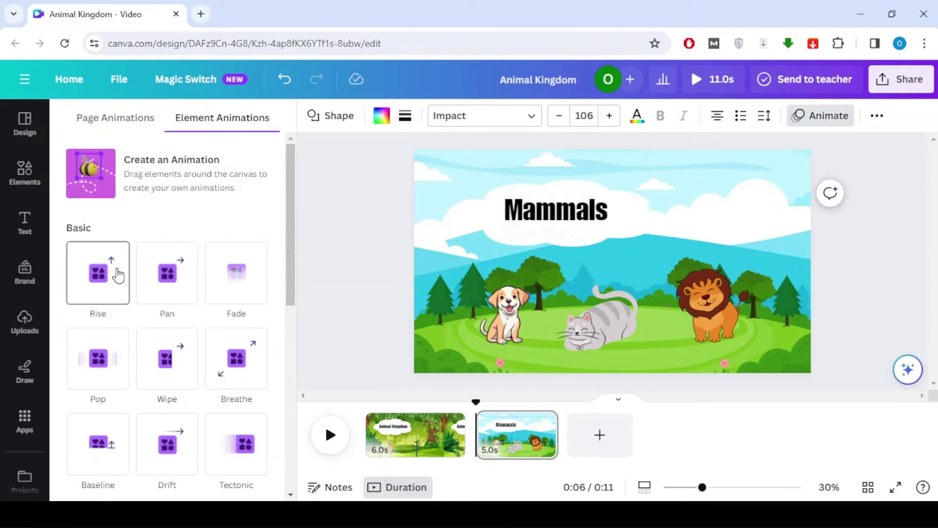
{"action": "scroll", "coordinate": [146, 269], "scroll_direction": "down", "scroll_amount": 4}
{"action": "left_click", "coordinate": [168, 237]}
{"action": "left_click", "coordinate": [558, 208]}
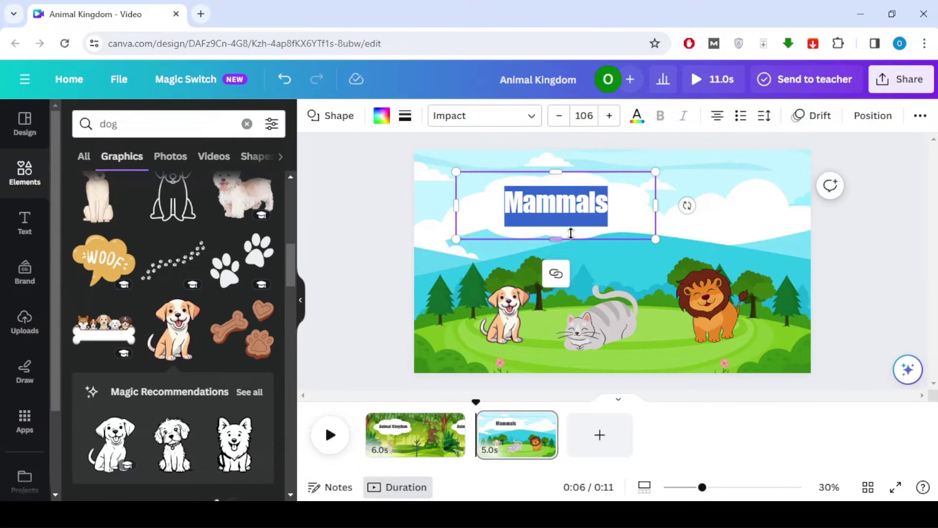
{"action": "left_click", "coordinate": [811, 116]}
{"action": "scroll", "coordinate": [230, 233], "scroll_direction": "down", "scroll_amount": 5}
{"action": "scroll", "coordinate": [230, 232], "scroll_direction": "up", "scroll_amount": 5}
{"action": "left_click", "coordinate": [368, 159]}
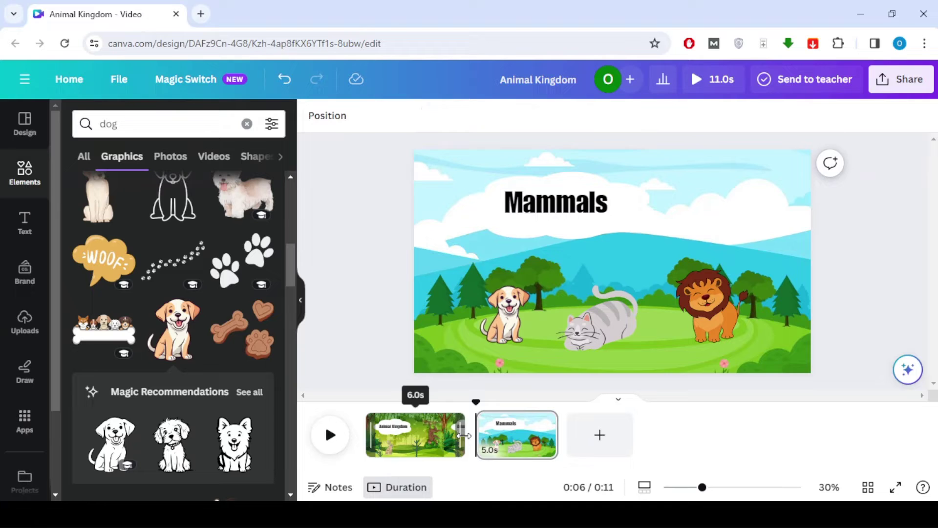
Apply an element animation to the dog and to the cat
{"action": "left_click", "coordinate": [504, 313]}
{"action": "left_click", "coordinate": [532, 118]}
{"action": "left_click", "coordinate": [597, 318]}
{"action": "scroll", "coordinate": [149, 369], "scroll_direction": "down", "scroll_amount": 2}
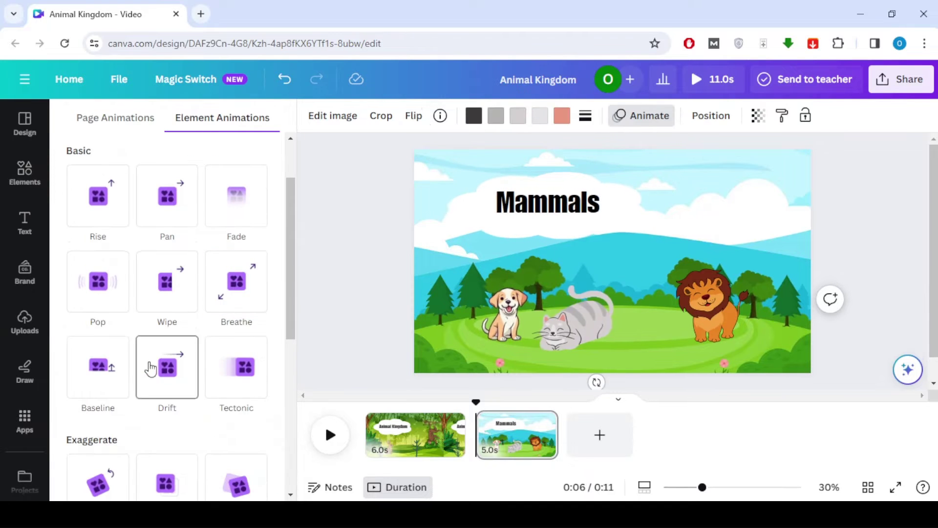
Apply the Tectonic animation to the lion
{"action": "left_click", "coordinate": [709, 305]}
{"action": "scroll", "coordinate": [105, 346], "scroll_direction": "down", "scroll_amount": 4}
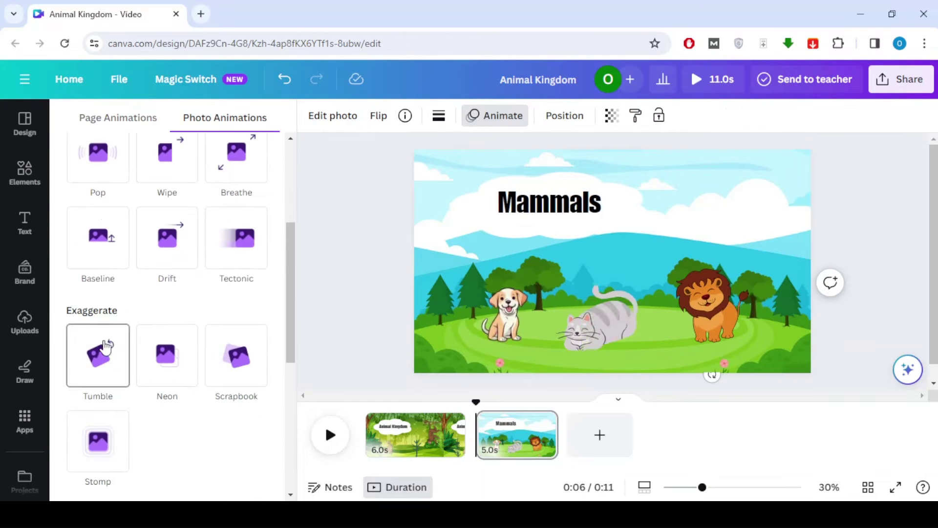
{"action": "left_click", "coordinate": [236, 239]}
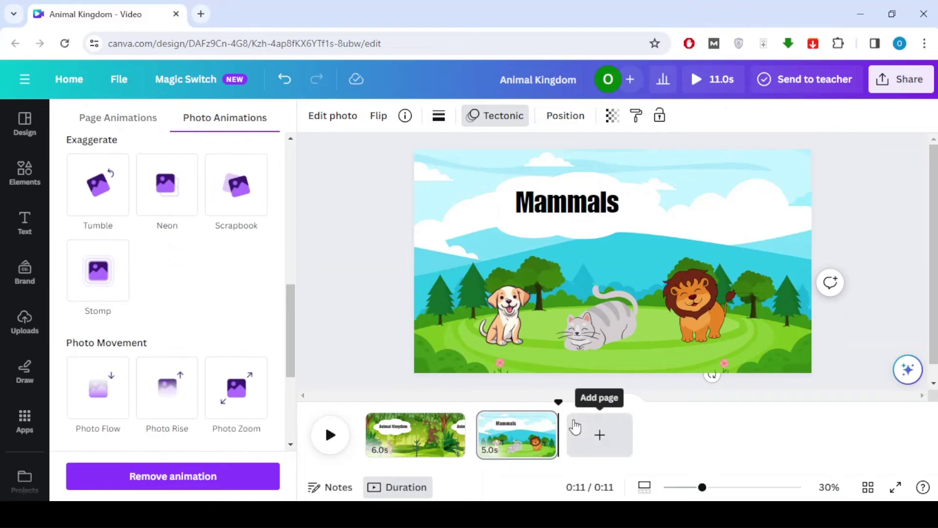
Add a Flow transition between the first and second pages and play the full video preview
{"action": "left_click", "coordinate": [470, 432]}
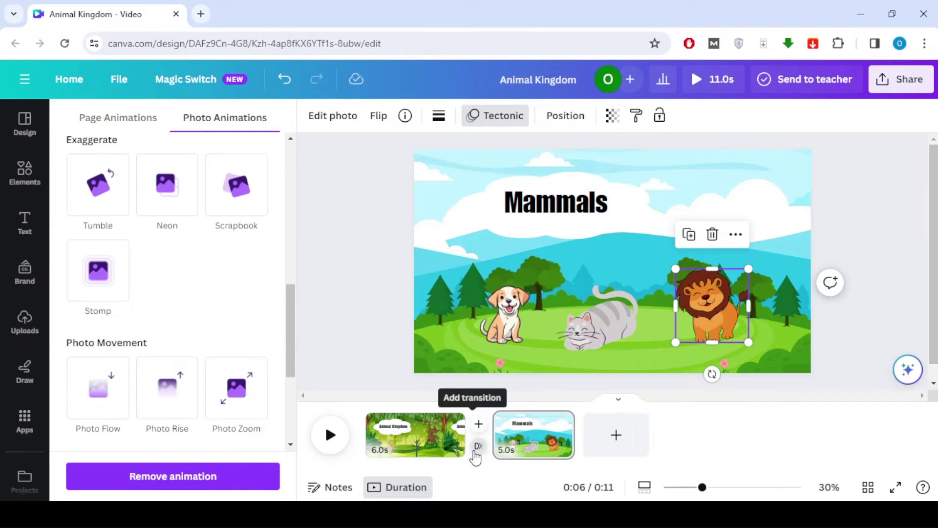
{"action": "left_click", "coordinate": [477, 448]}
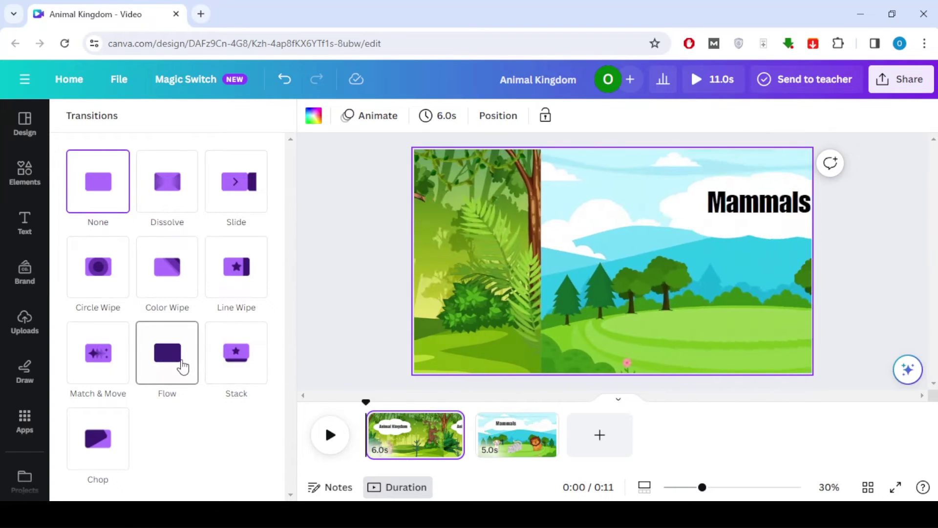
{"action": "left_click", "coordinate": [182, 366]}
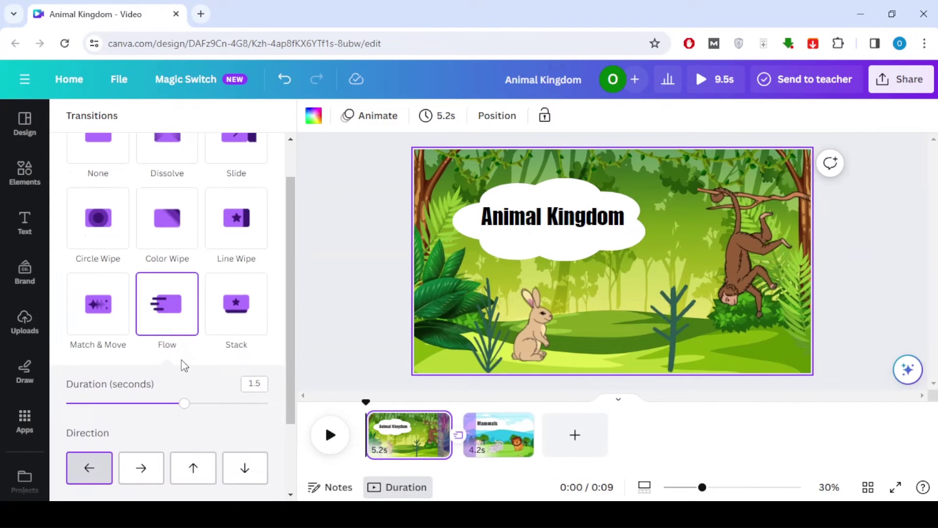
{"action": "scroll", "coordinate": [184, 365], "scroll_direction": "down", "scroll_amount": 2}
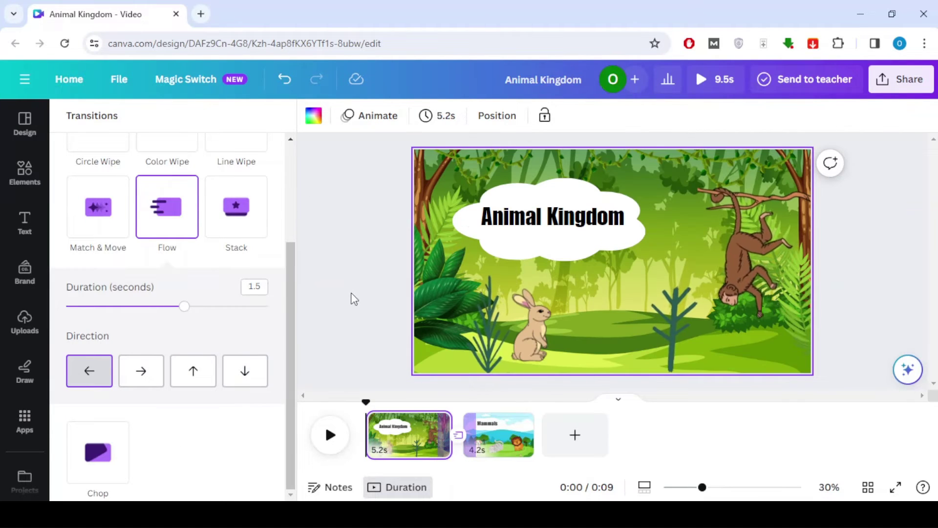
{"action": "left_click", "coordinate": [356, 302]}
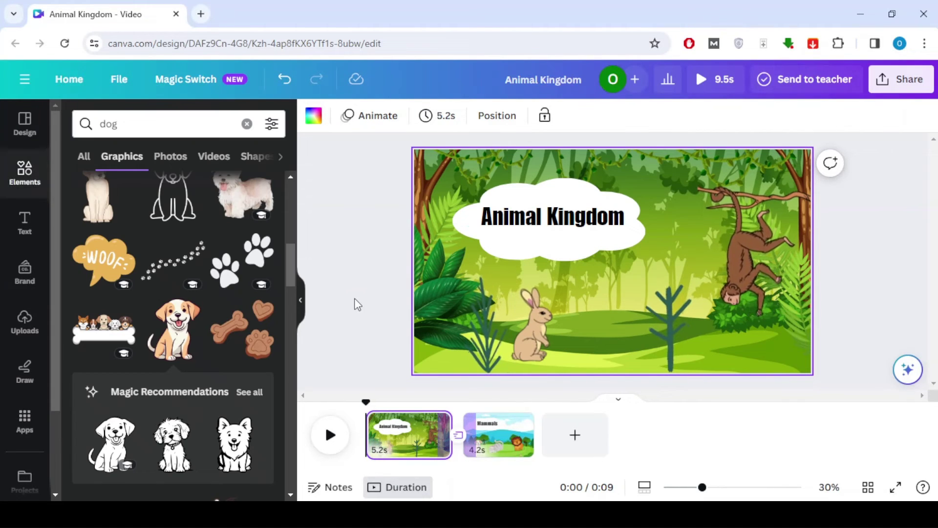
{"action": "left_click", "coordinate": [729, 87]}
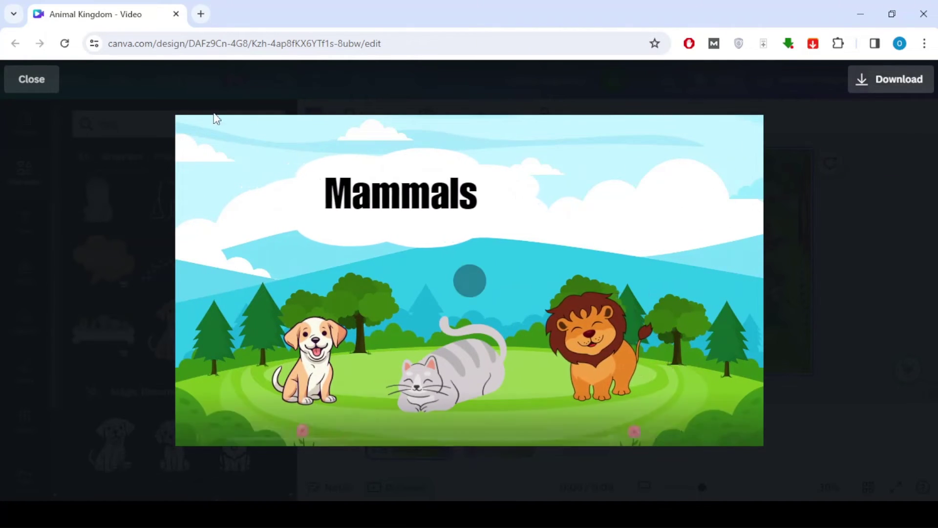
{"action": "left_click", "coordinate": [37, 86]}
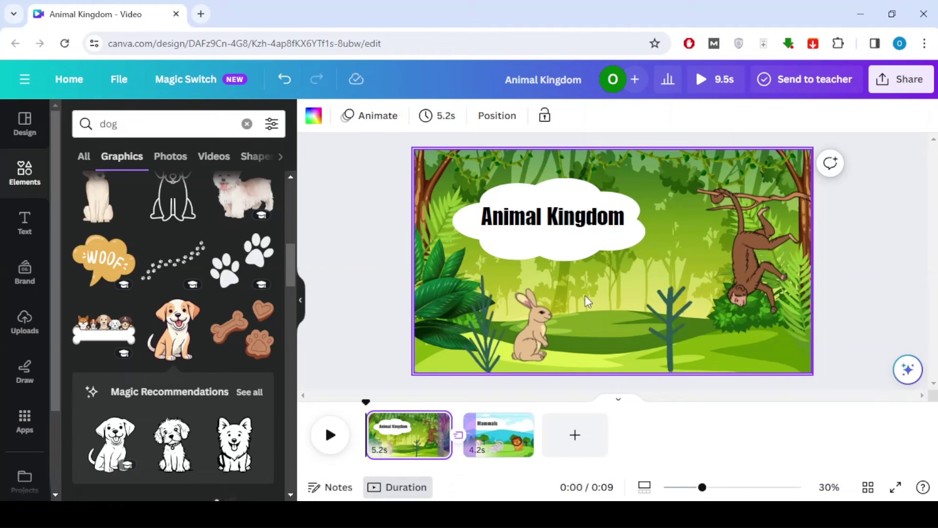
Add a blank third page and browse the graphics for "Forest background"
{"action": "left_click", "coordinate": [567, 446]}
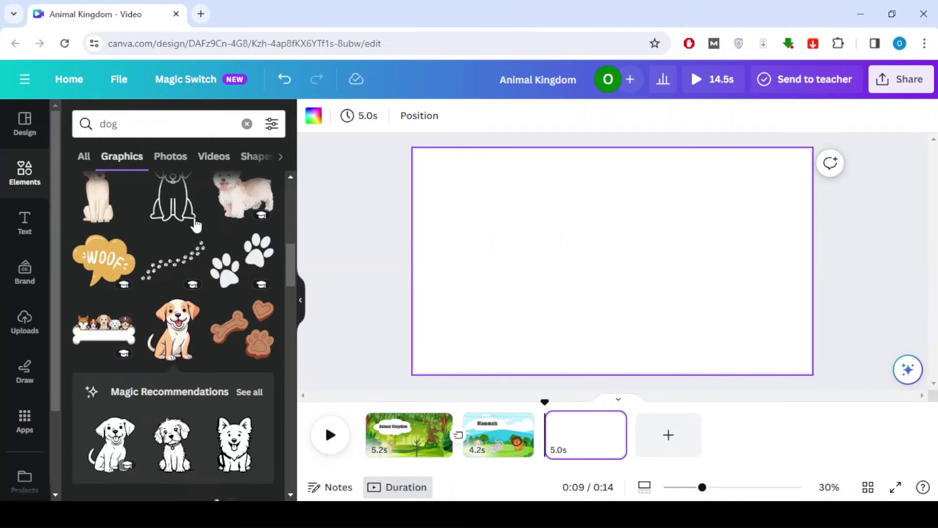
{"action": "left_click", "coordinate": [25, 185]}
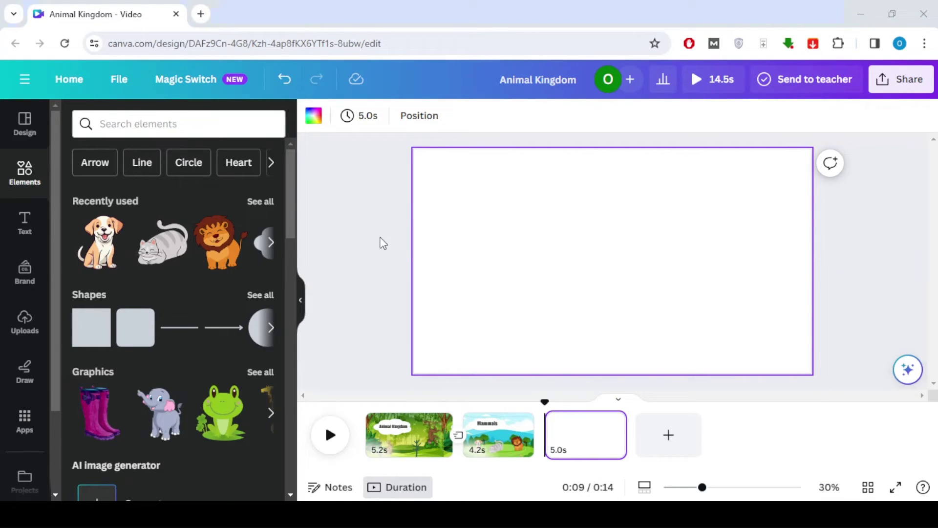
{"action": "left_click", "coordinate": [176, 123]}
{"action": "type", "text": "f"}
{"action": "left_click", "coordinate": [147, 184]}
{"action": "left_click", "coordinate": [121, 156]}
{"action": "scroll", "coordinate": [129, 289], "scroll_direction": "down", "scroll_amount": 5}
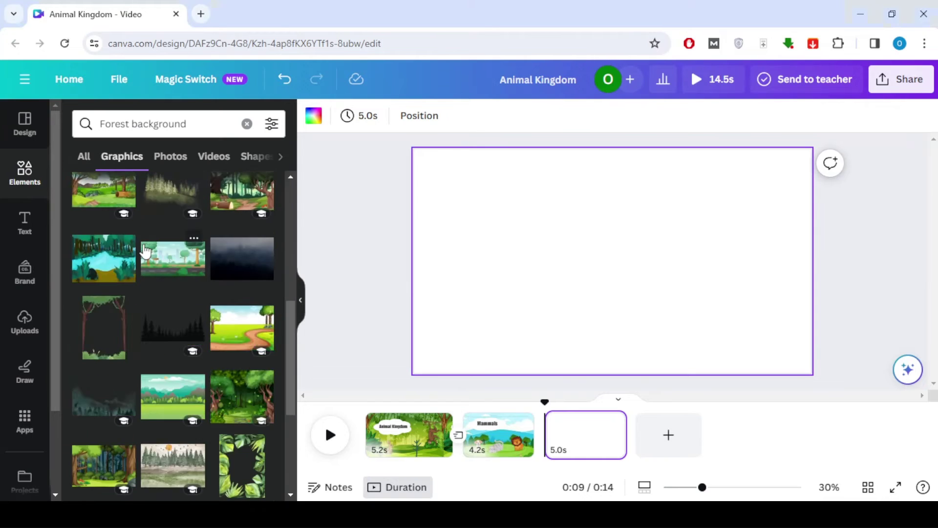
{"action": "scroll", "coordinate": [128, 288], "scroll_direction": "down", "scroll_amount": 10}
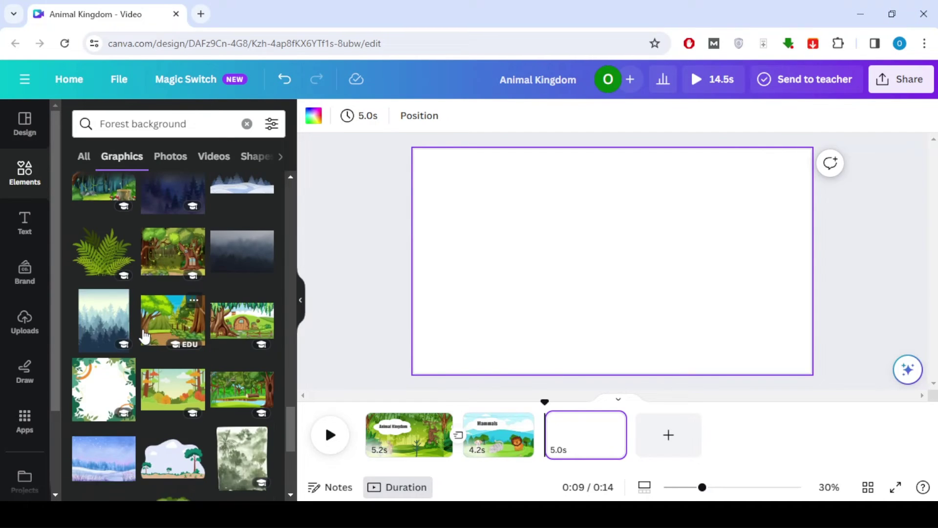
Add the green meadow graphic with the large tree to the third page and enlarge it to cover the page
{"action": "scroll", "coordinate": [219, 387], "scroll_direction": "down", "scroll_amount": 8}
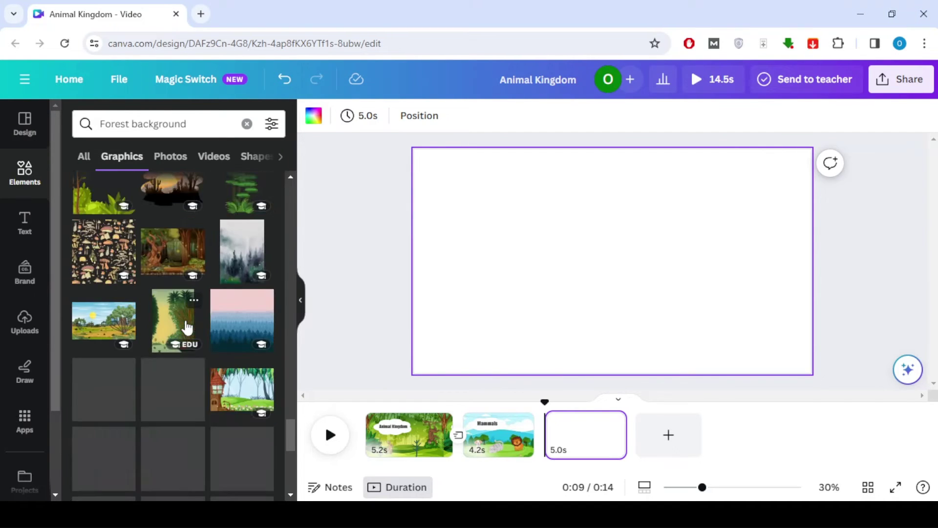
{"action": "left_click_drag", "start_coordinate": [291, 440], "coordinate": [306, 152]}
{"action": "left_click", "coordinate": [173, 463]}
{"action": "left_click_drag", "start_coordinate": [613, 261], "coordinate": [651, 239]}
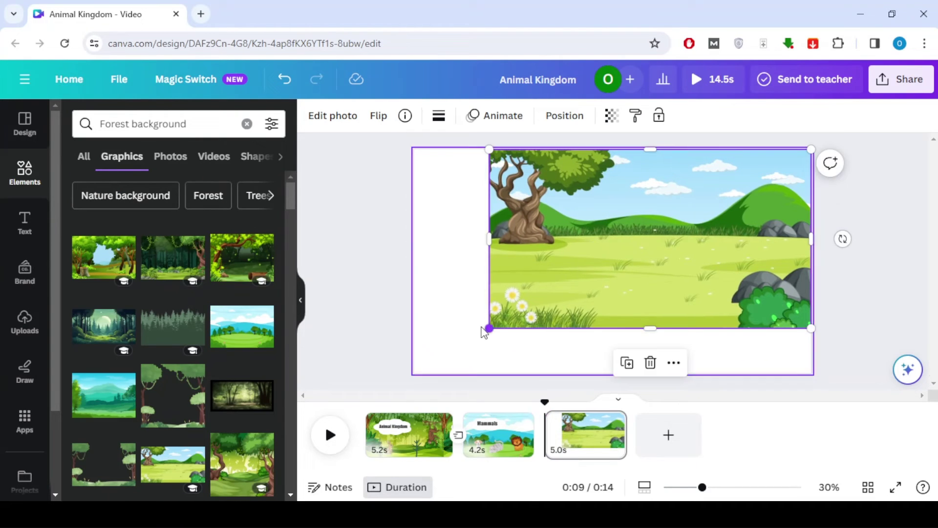
{"action": "left_click_drag", "start_coordinate": [487, 330], "coordinate": [414, 370]}
{"action": "left_click_drag", "start_coordinate": [606, 368], "coordinate": [605, 373]}
Search the graphics for "eagles", add the flying brown eagle, shrink it and place it on the right side of the meadow
{"action": "left_click", "coordinate": [247, 123]}
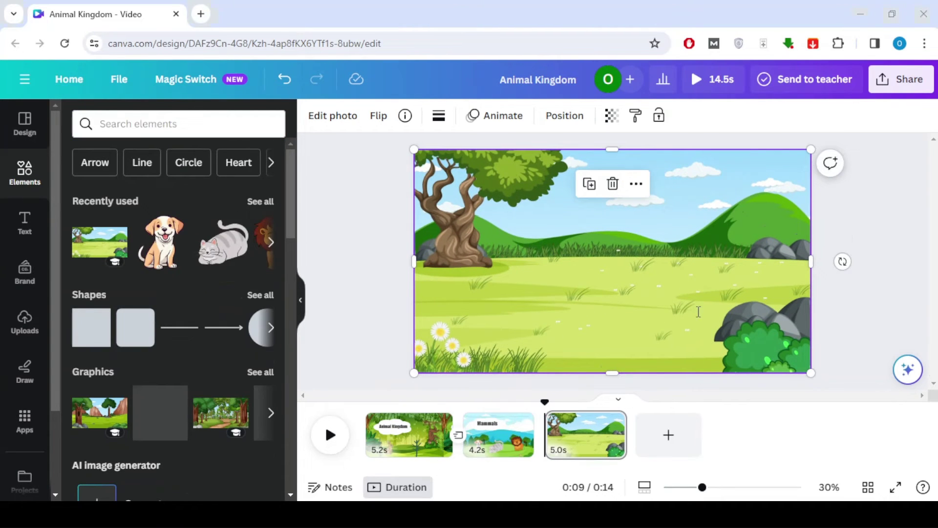
{"action": "left_click", "coordinate": [159, 124]}
{"action": "type", "text": "eagles"}
{"action": "key", "text": "Return"}
{"action": "left_click", "coordinate": [122, 157]}
{"action": "left_click", "coordinate": [175, 323]}
{"action": "left_click_drag", "start_coordinate": [526, 350], "coordinate": [623, 250]}
{"action": "left_click_drag", "start_coordinate": [661, 212], "coordinate": [688, 286]}
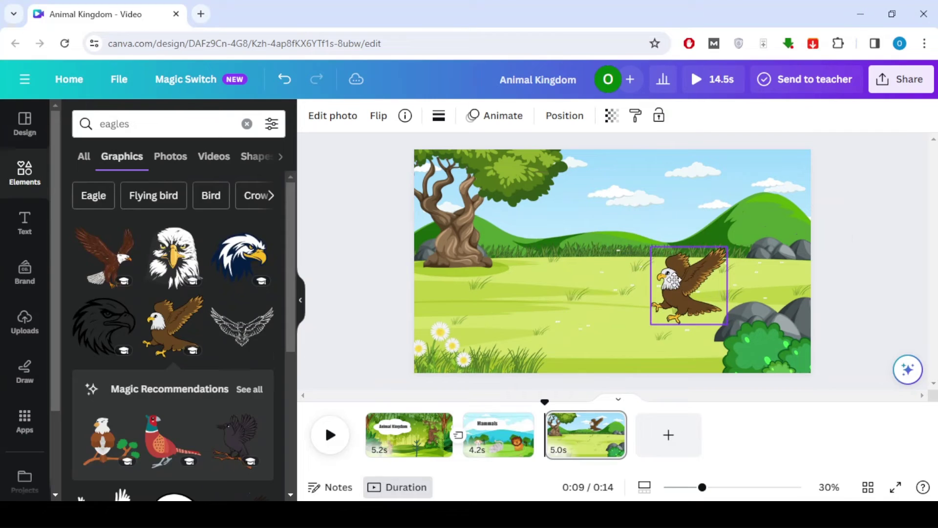
Add the grey pigeon from the eagle's Magic Recommendations, shrink it and place it on the grass beside the eagle
{"action": "scroll", "coordinate": [177, 295], "scroll_direction": "down", "scroll_amount": 7}
{"action": "left_click", "coordinate": [254, 288]}
{"action": "scroll", "coordinate": [225, 293], "scroll_direction": "down", "scroll_amount": 3}
{"action": "left_click", "coordinate": [223, 379]}
{"action": "left_click_drag", "start_coordinate": [544, 351], "coordinate": [603, 274]}
{"action": "left_click_drag", "start_coordinate": [641, 222], "coordinate": [553, 287]}
{"action": "left_click_drag", "start_coordinate": [515, 338], "coordinate": [543, 301]}
{"action": "left_click_drag", "start_coordinate": [557, 268], "coordinate": [578, 301]}
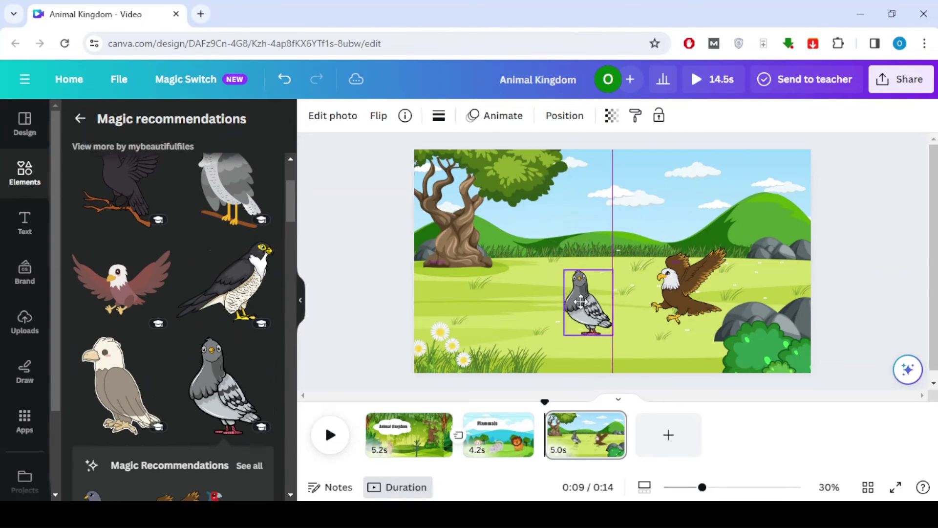
Search the graphics for "bird animation" and add the yellow and red bird to the meadow scene
{"action": "scroll", "coordinate": [161, 245], "scroll_direction": "up", "scroll_amount": 3}
{"action": "left_click", "coordinate": [81, 118]}
{"action": "triple_click", "coordinate": [142, 124]}
{"action": "type", "text": "bird animation"}
{"action": "key", "text": "Return"}
{"action": "scroll", "coordinate": [165, 268], "scroll_direction": "down", "scroll_amount": 3}
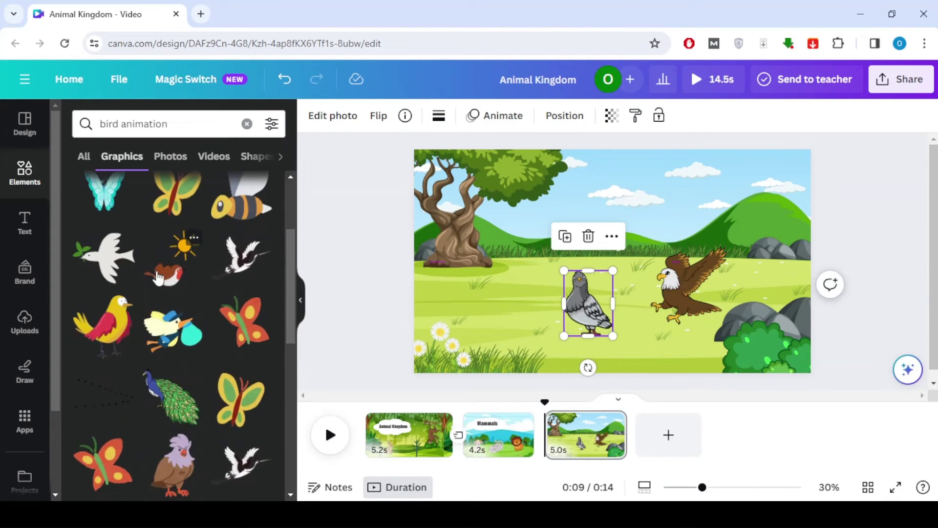
{"action": "scroll", "coordinate": [146, 313], "scroll_direction": "up", "scroll_amount": 1}
{"action": "left_click", "coordinate": [104, 394]}
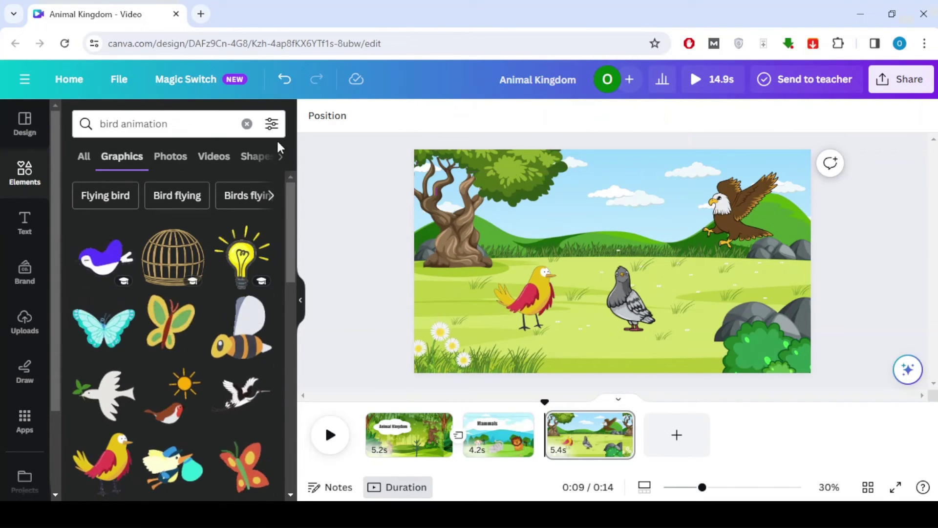
Search the graphics for "owls", add the brown owl with the white belly and arrange it in line with the other birds
{"action": "double_click", "coordinate": [109, 123]}
{"action": "type", "text": "owls"}
{"action": "double_click", "coordinate": [143, 124]}
{"action": "key", "text": "BackSpace"}
{"action": "scroll", "coordinate": [174, 313], "scroll_direction": "down", "scroll_amount": 4}
{"action": "scroll", "coordinate": [174, 312], "scroll_direction": "up", "scroll_amount": 1}
{"action": "left_click", "coordinate": [173, 258]}
{"action": "left_click_drag", "start_coordinate": [600, 263], "coordinate": [667, 276]}
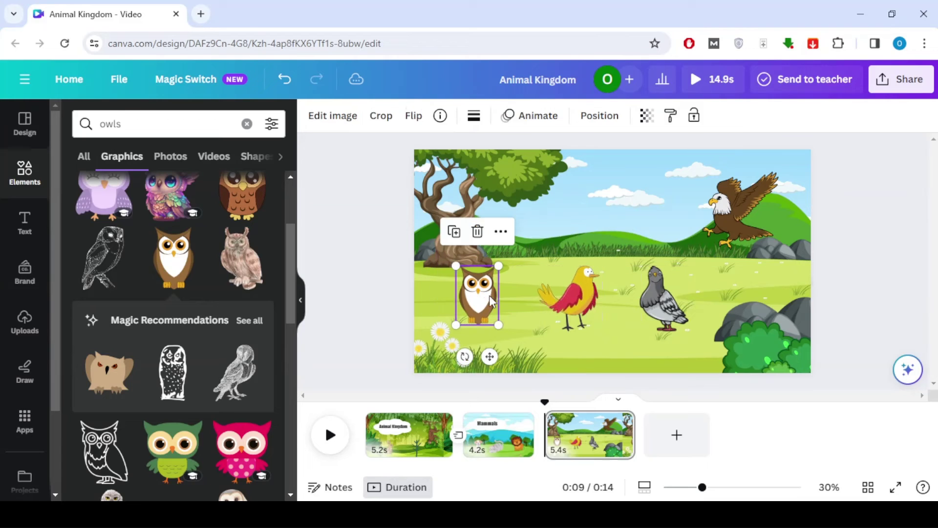
Add a rounded rectangle above the owl and yellow bird, stretch it into a wide title banner and fill it white
{"action": "left_click", "coordinate": [27, 223]}
{"action": "left_click", "coordinate": [25, 322]}
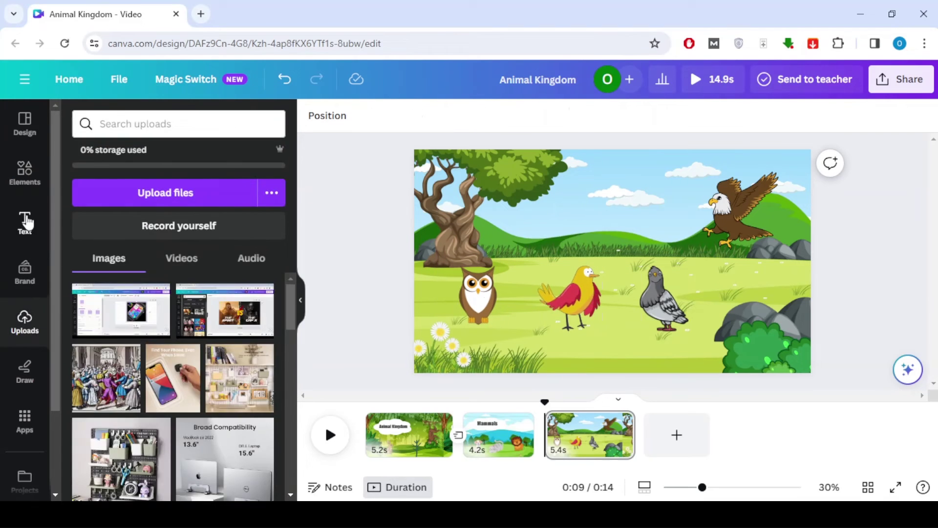
{"action": "left_click", "coordinate": [24, 171]}
{"action": "left_click", "coordinate": [259, 293]}
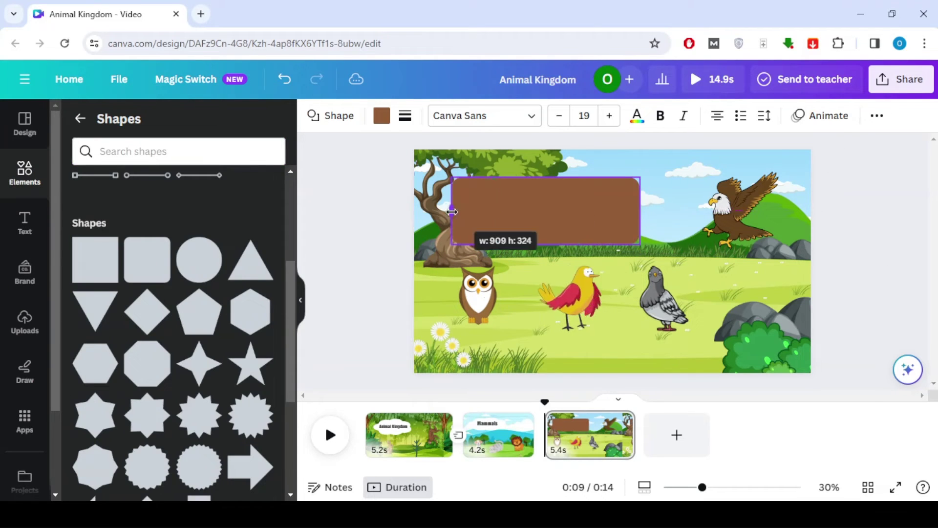
{"action": "left_click", "coordinate": [381, 115]}
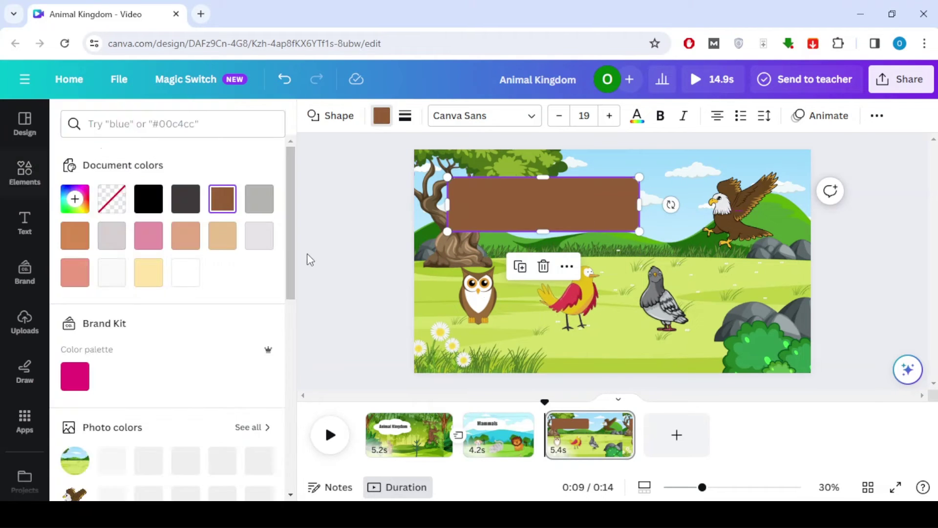
{"action": "left_click", "coordinate": [186, 272]}
Add a heading reading "Birds" and place it on the white banner
{"action": "left_click", "coordinate": [24, 223]}
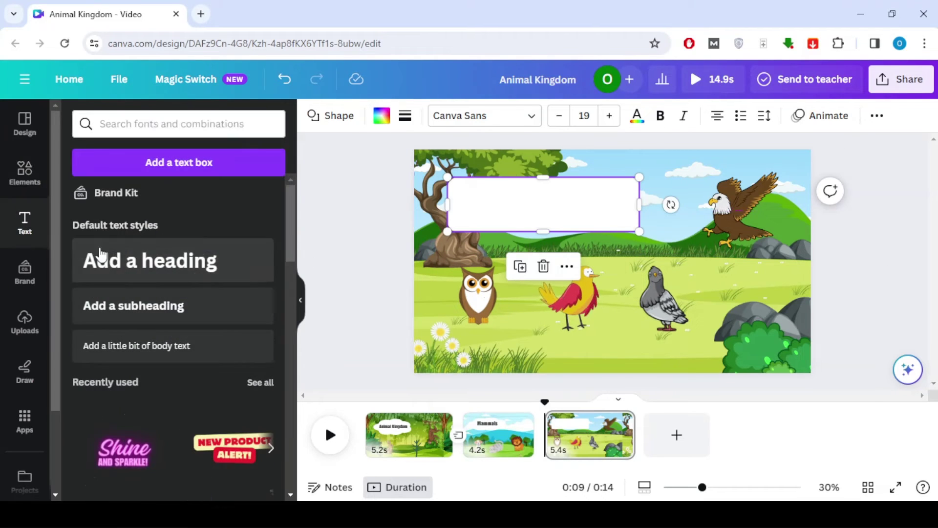
{"action": "left_click", "coordinate": [100, 258]}
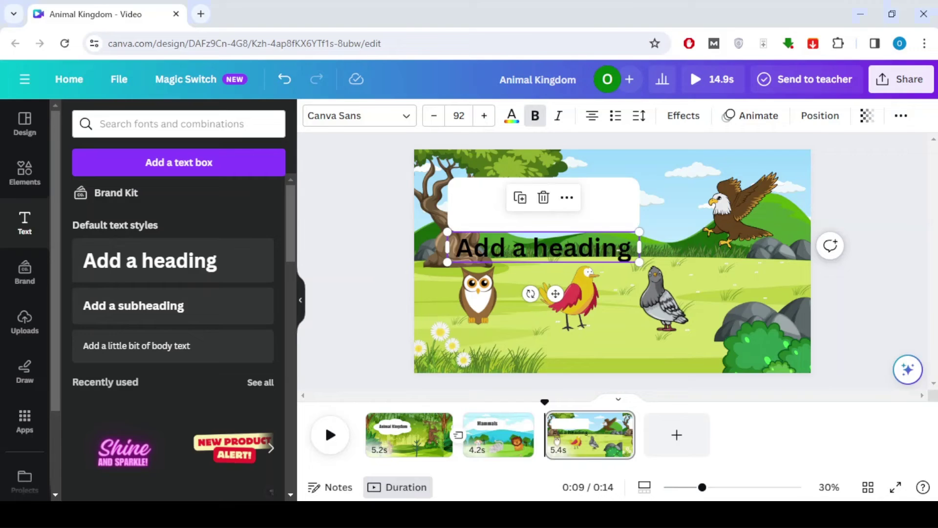
{"action": "left_click_drag", "start_coordinate": [538, 230], "coordinate": [538, 205]}
Apply the Typewriter animation to the "Birds" heading and set its font to Impact
{"action": "left_click", "coordinate": [683, 116]}
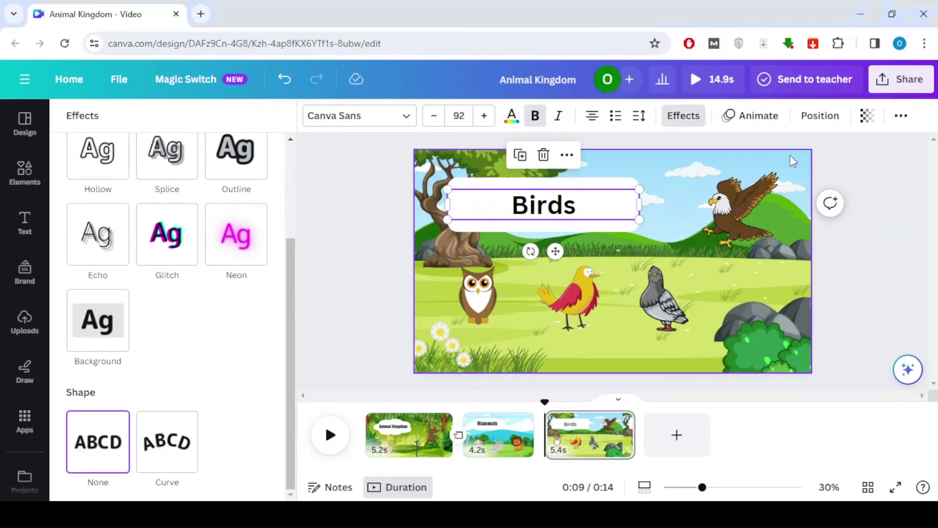
{"action": "left_click", "coordinate": [750, 116]}
{"action": "left_click", "coordinate": [96, 287]}
{"action": "left_click", "coordinate": [359, 115]}
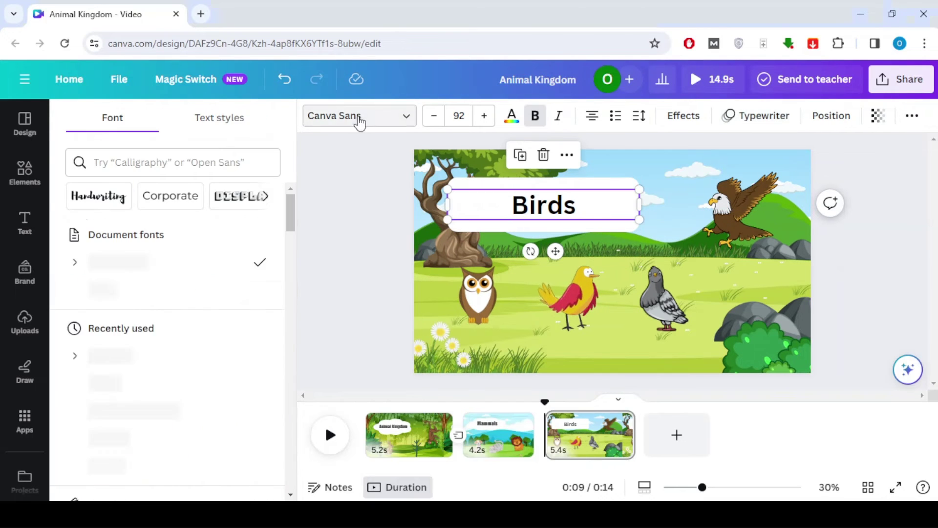
{"action": "left_click", "coordinate": [896, 178]}
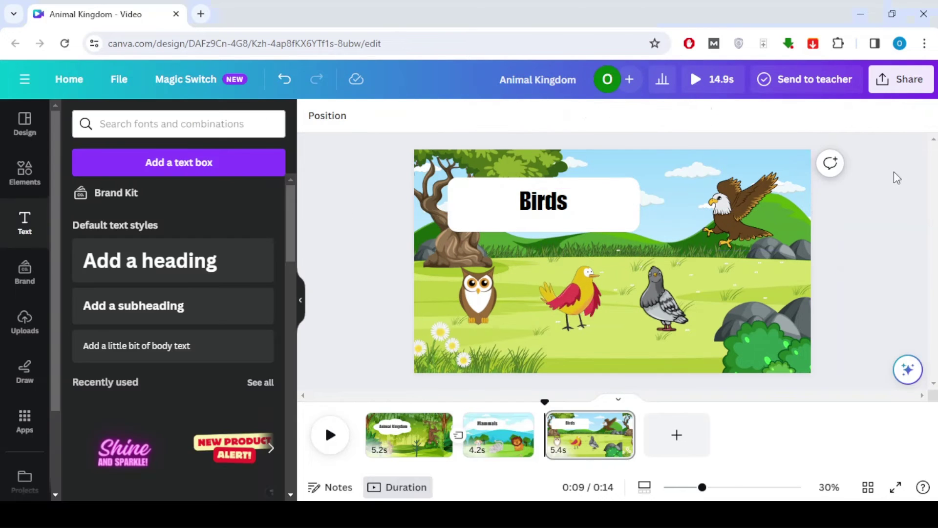
Apply the Pop animation to the white banner and enlarge the "Birds" heading to size 127, centred on it
{"action": "left_click", "coordinate": [624, 185]}
{"action": "left_click", "coordinate": [821, 116]}
{"action": "left_click", "coordinate": [98, 347]}
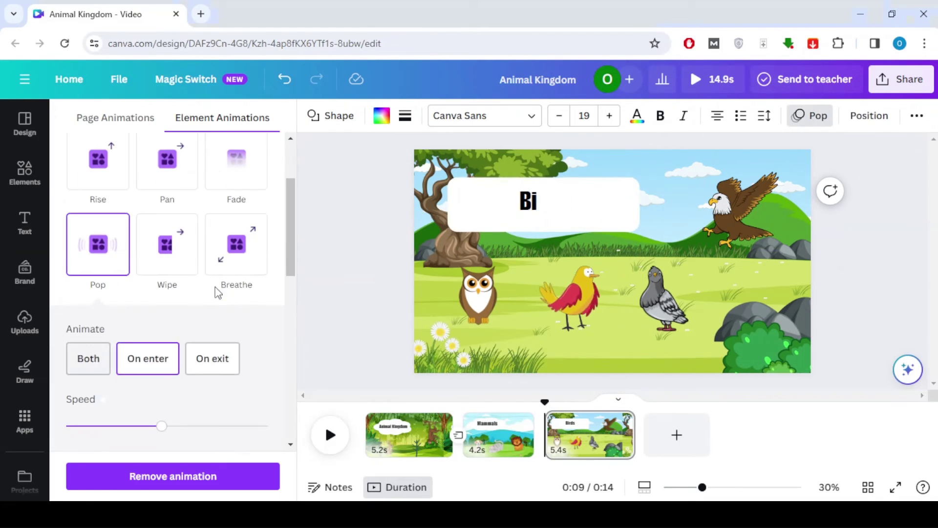
{"action": "left_click", "coordinate": [543, 201]}
{"action": "left_click_drag", "start_coordinate": [639, 204], "coordinate": [604, 207]}
{"action": "left_click_drag", "start_coordinate": [605, 207], "coordinate": [570, 206]}
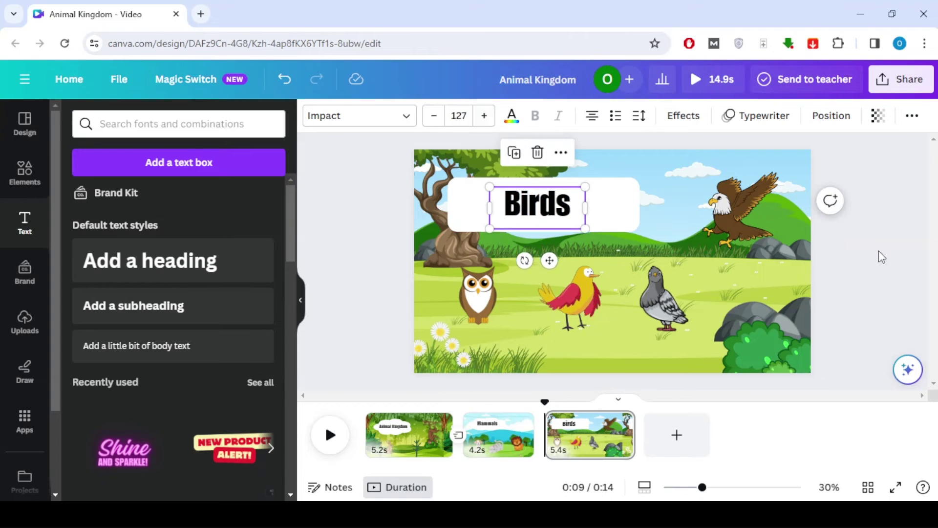
Apply the Tectonic animation to the eagle, Pop to the owl and Pan to the yellow bird
{"action": "left_click", "coordinate": [741, 210]}
{"action": "left_click", "coordinate": [495, 115]}
{"action": "left_click", "coordinate": [243, 459]}
{"action": "left_click", "coordinate": [478, 295]}
{"action": "left_click", "coordinate": [98, 358]}
{"action": "left_click", "coordinate": [662, 298]}
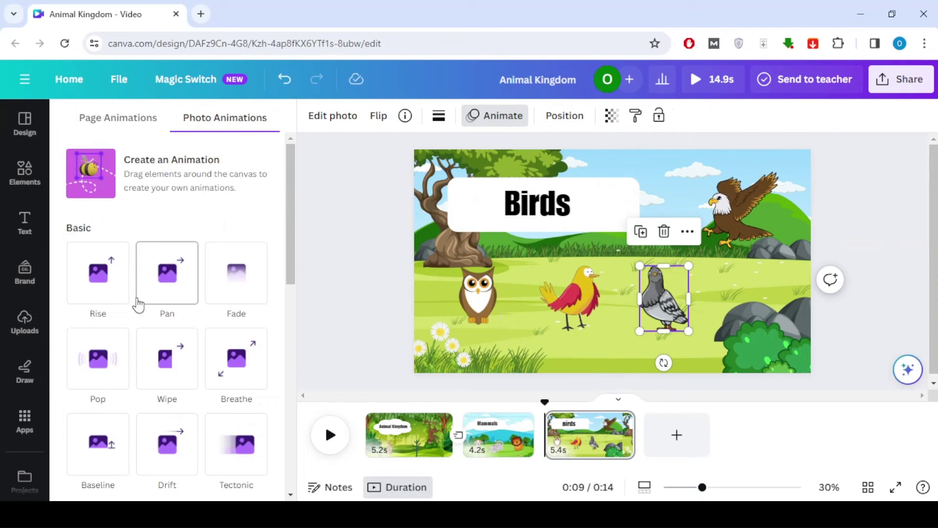
{"action": "left_click", "coordinate": [569, 298]}
{"action": "left_click", "coordinate": [177, 285]}
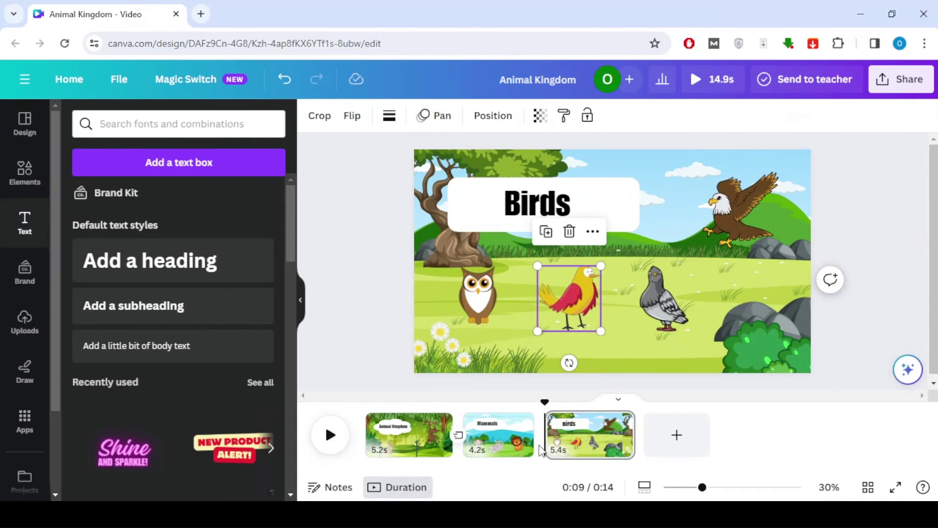
Add a Flow transition between the Mammals and Birds pages
{"action": "left_click", "coordinate": [540, 442]}
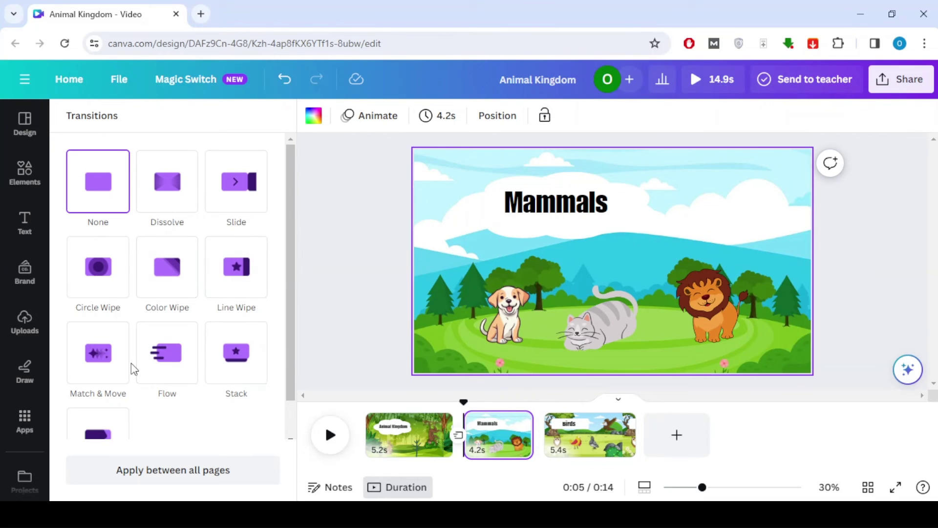
{"action": "left_click", "coordinate": [154, 370]}
{"action": "left_click", "coordinate": [412, 370]}
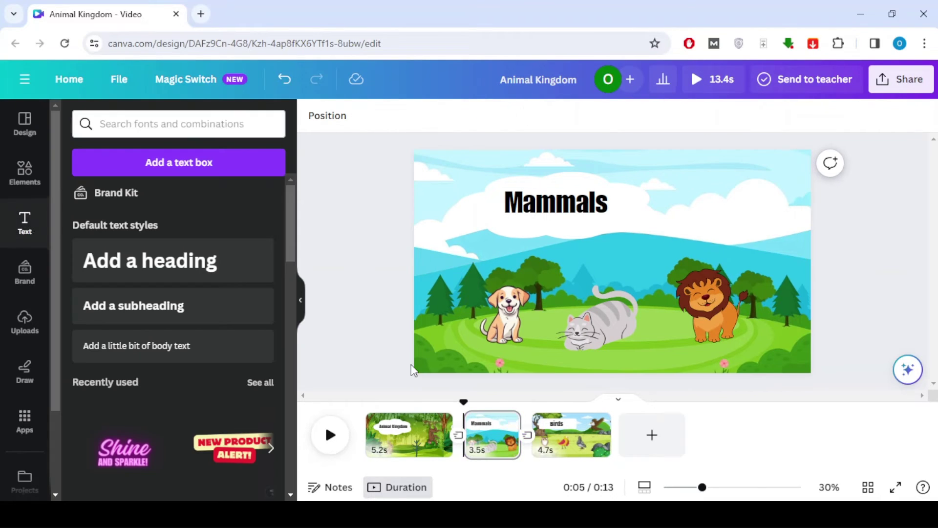
Extend the Mammals page to 5.1 s and the Birds page to 5.6 s, and preview the video
{"action": "left_click_drag", "start_coordinate": [518, 433], "coordinate": [546, 428]}
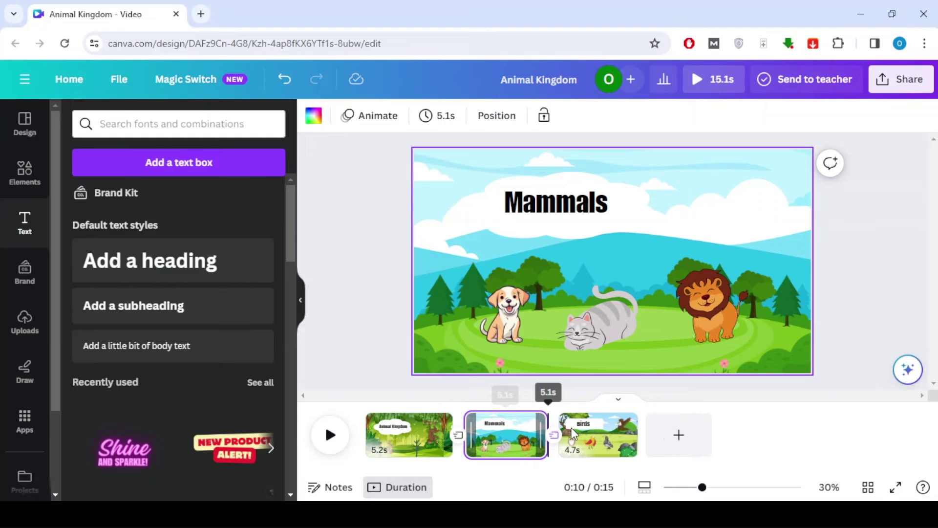
{"action": "left_click_drag", "start_coordinate": [638, 426], "coordinate": [649, 426]}
{"action": "left_click", "coordinate": [712, 79]}
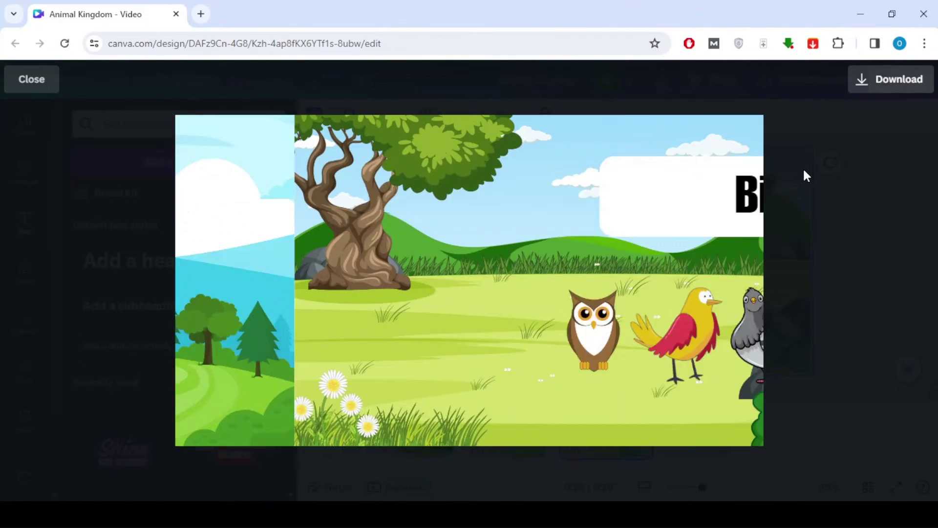
{"action": "left_click", "coordinate": [22, 83]}
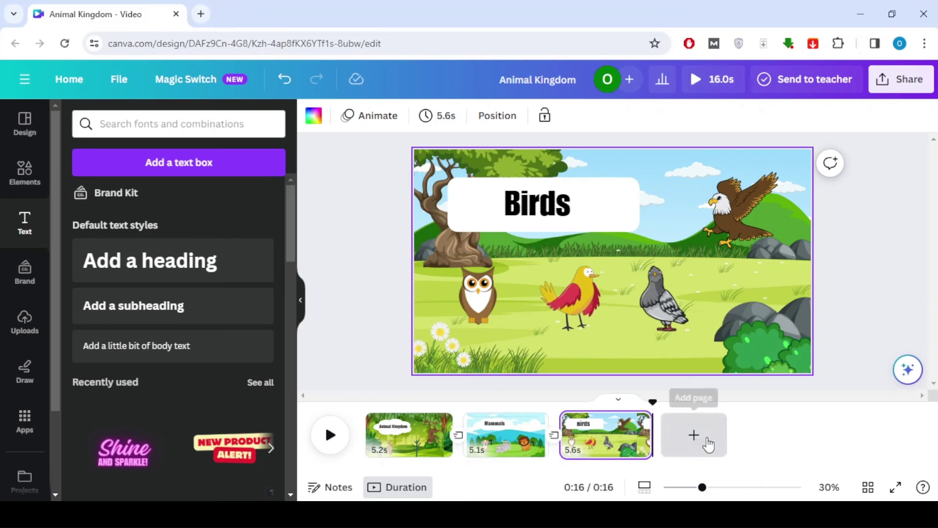
Add a blank fourth page and search the elements for "Forest background"
{"action": "left_click", "coordinate": [693, 435]}
{"action": "left_click", "coordinate": [35, 161]}
{"action": "left_click", "coordinate": [69, 115]}
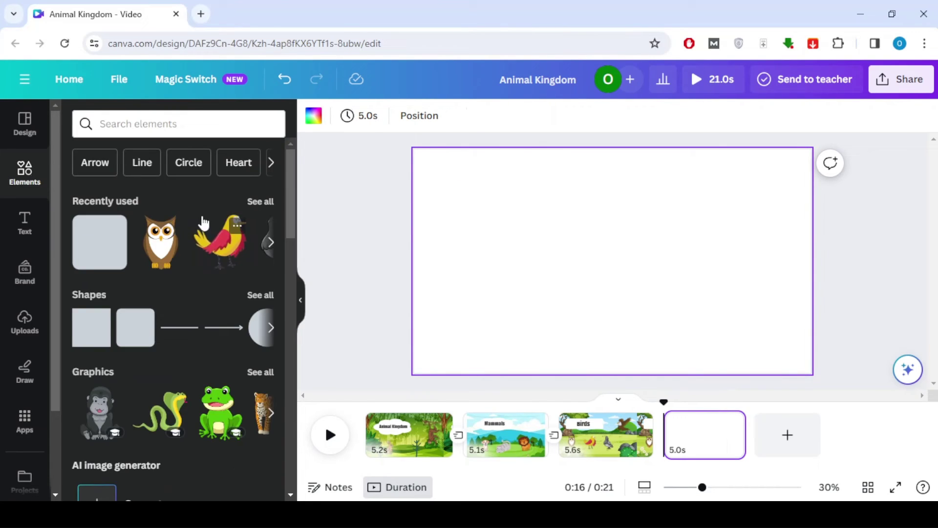
{"action": "left_click", "coordinate": [165, 125]}
{"action": "left_click", "coordinate": [155, 253]}
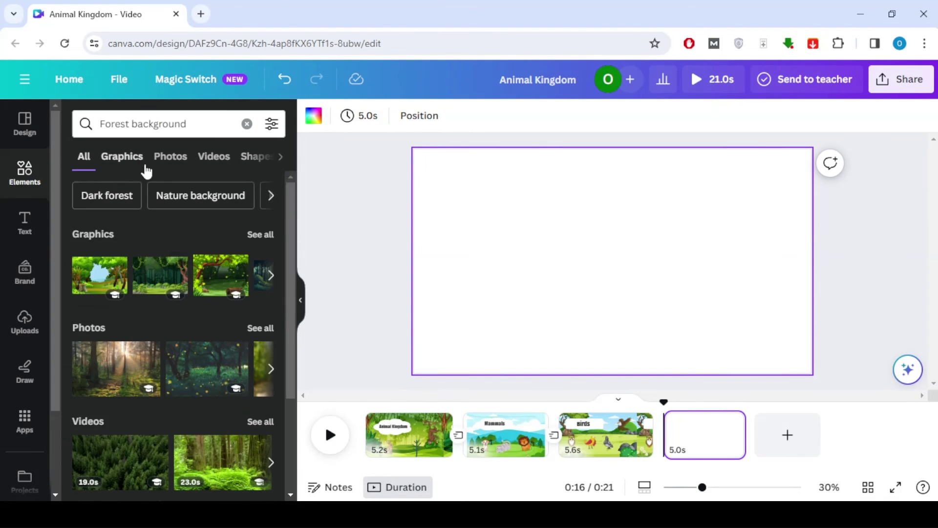
Browse the graphics for "Nature background" and "nature background cartoon" for a scene suited to the fourth page
{"action": "left_click", "coordinate": [201, 195]}
{"action": "left_click", "coordinate": [122, 156]}
{"action": "scroll", "coordinate": [147, 238], "scroll_direction": "down", "scroll_amount": 3}
{"action": "scroll", "coordinate": [146, 237], "scroll_direction": "down", "scroll_amount": 4}
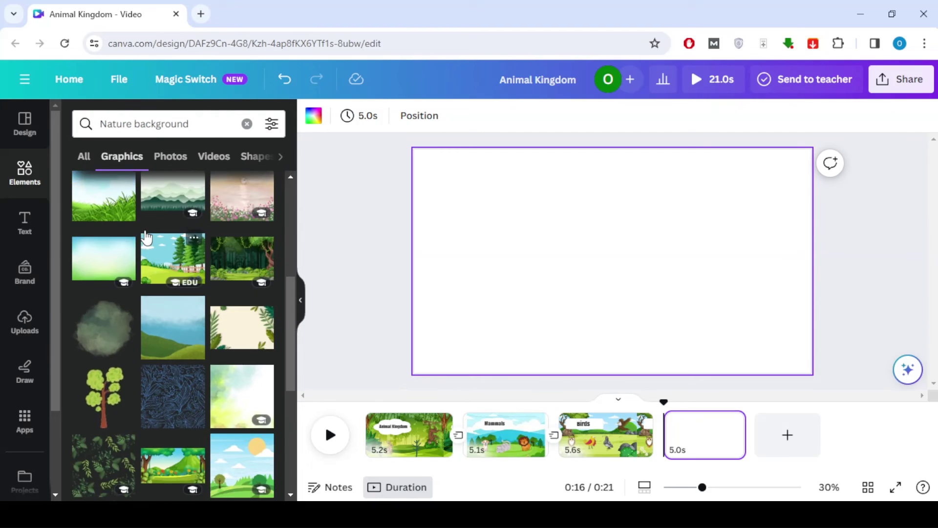
{"action": "scroll", "coordinate": [142, 236], "scroll_direction": "up", "scroll_amount": 8}
{"action": "left_click", "coordinate": [126, 123]}
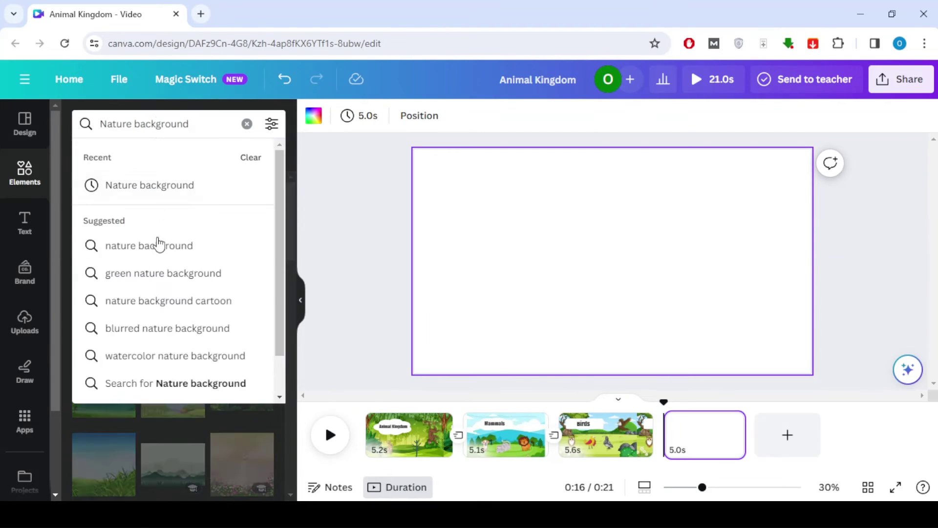
{"action": "left_click", "coordinate": [155, 300]}
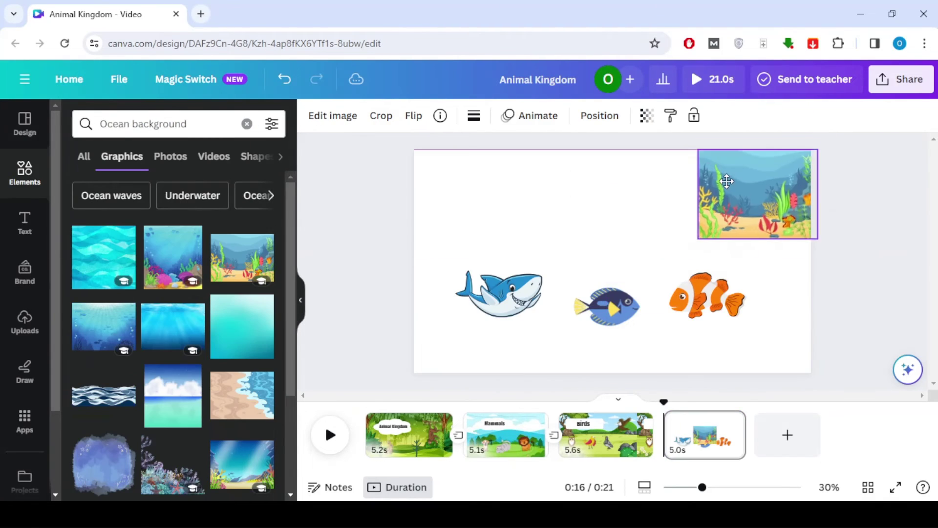
Enlarge the coral-reef background to cover the fourth page and send it behind the shark and the two fish
{"action": "right_click", "coordinate": [708, 162]}
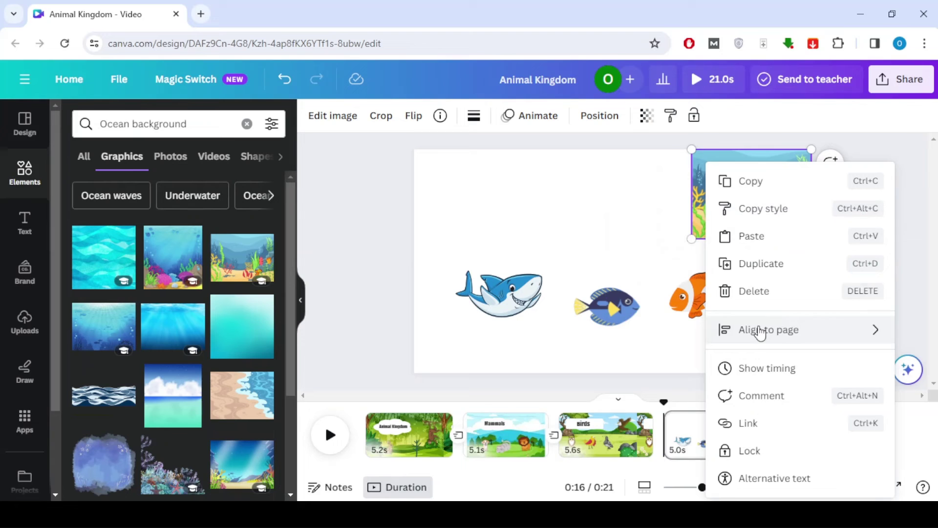
{"action": "left_click_drag", "start_coordinate": [691, 239], "coordinate": [512, 372]}
{"action": "left_click_drag", "start_coordinate": [545, 210], "coordinate": [519, 210]}
{"action": "right_click", "coordinate": [519, 211]}
{"action": "mouse_move", "coordinate": [576, 302]}
{"action": "left_click", "coordinate": [783, 390]}
{"action": "left_click_drag", "start_coordinate": [775, 195], "coordinate": [703, 194]}
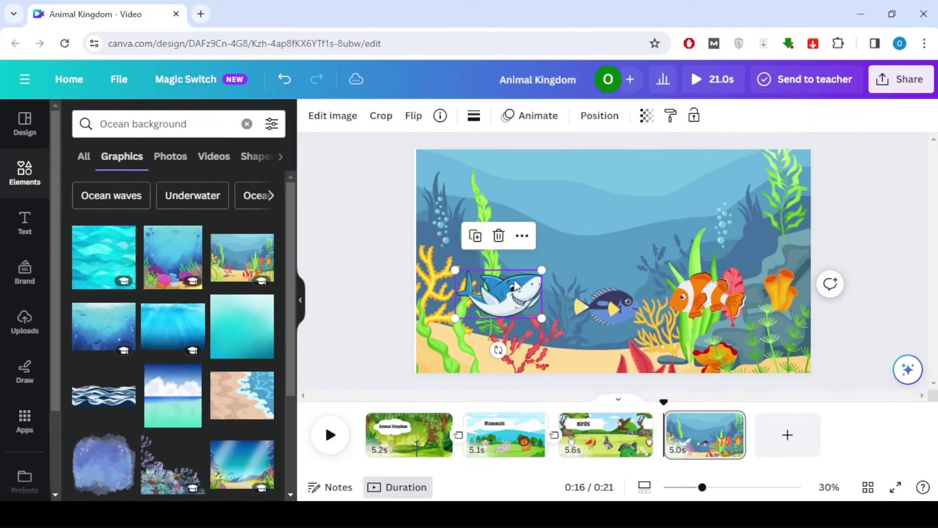
Add a heading reading "Fish" and a brown octagon shape to the ocean page
{"action": "scroll", "coordinate": [214, 277], "scroll_direction": "down", "scroll_amount": 5}
{"action": "left_click", "coordinate": [24, 222]}
{"action": "left_click", "coordinate": [150, 260]}
{"action": "left_click", "coordinate": [25, 172]}
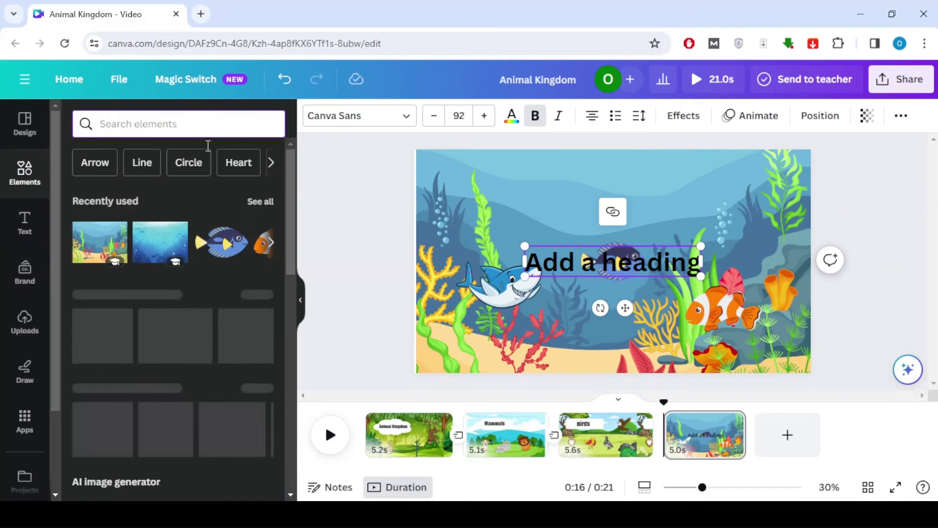
{"action": "left_click", "coordinate": [260, 299]}
{"action": "scroll", "coordinate": [220, 300], "scroll_direction": "down", "scroll_amount": 3}
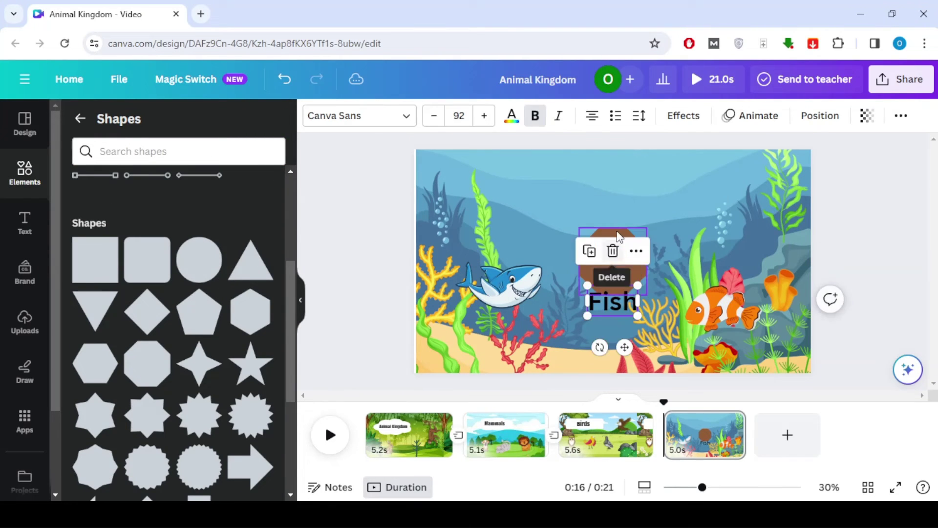
Move the brown octagon up above the fish, widen it into a banner and place the "Fish" heading on it
{"action": "left_click_drag", "start_coordinate": [617, 231], "coordinate": [617, 163]}
{"action": "left_click_drag", "start_coordinate": [579, 191], "coordinate": [491, 191]}
{"action": "left_click_drag", "start_coordinate": [613, 301], "coordinate": [567, 193]}
Set the "Fish" heading to the Impact font at size 124
{"action": "left_click", "coordinate": [484, 115]}
{"action": "left_click", "coordinate": [359, 115]}
{"action": "left_click", "coordinate": [146, 254]}
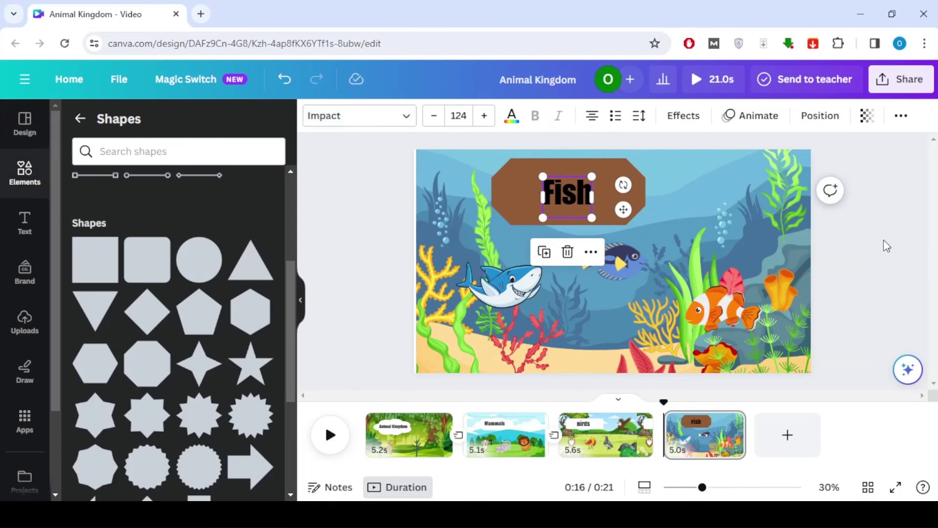
Recolor the octagon banner yellow and stretch the reef background to fill the gap at the page's edge
{"action": "left_click", "coordinate": [513, 193]}
{"action": "left_click", "coordinate": [379, 116]}
{"action": "left_click", "coordinate": [260, 279]}
{"action": "left_click_drag", "start_coordinate": [416, 375], "coordinate": [406, 384]}
Centre the "Fish" heading on the yellow banner and move both together toward the page's upper-left corner
{"action": "left_click_drag", "start_coordinate": [568, 194], "coordinate": [568, 190]}
{"action": "left_click_drag", "start_coordinate": [661, 165], "coordinate": [576, 205]}
{"action": "left_click_drag", "start_coordinate": [569, 192], "coordinate": [522, 199]}
Apply an animation to the "Fish" heading
{"action": "left_click", "coordinate": [522, 195]}
{"action": "left_click", "coordinate": [750, 116]}
{"action": "scroll", "coordinate": [164, 359], "scroll_direction": "down", "scroll_amount": 7}
{"action": "left_click", "coordinate": [98, 300]}
Apply the Drift animation to the blue fish and the Tectonic animation to the orange clownfish
{"action": "left_click", "coordinate": [466, 206]}
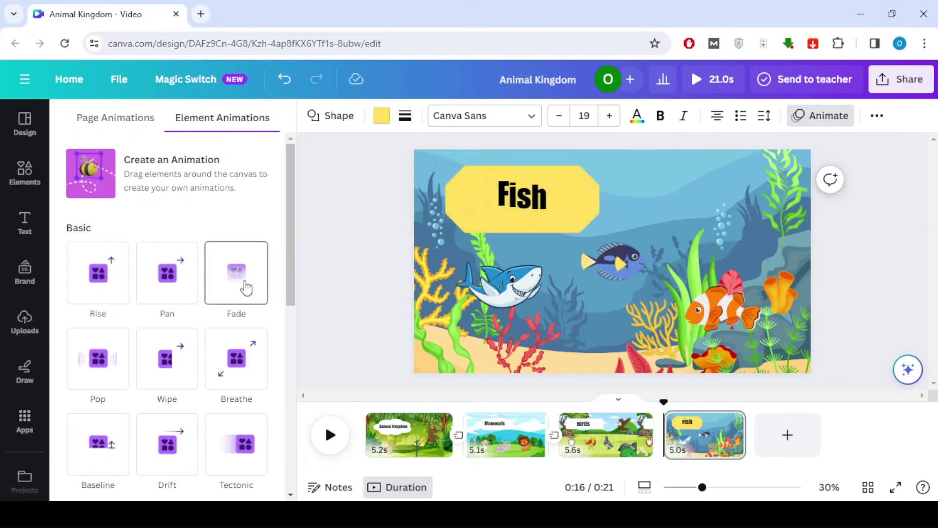
{"action": "key", "text": "Tab"}
{"action": "scroll", "coordinate": [92, 372], "scroll_direction": "down", "scroll_amount": 3}
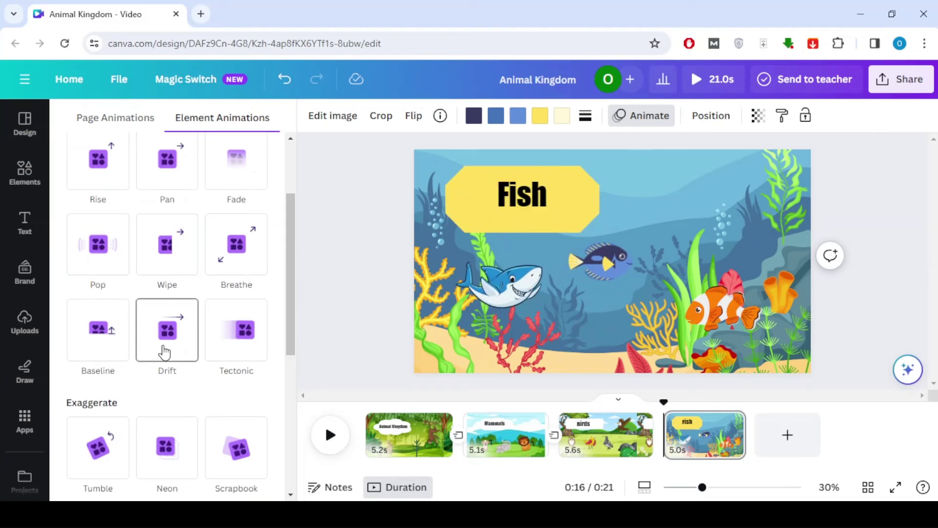
{"action": "left_click", "coordinate": [164, 351]}
{"action": "scroll", "coordinate": [210, 340], "scroll_direction": "down", "scroll_amount": 3}
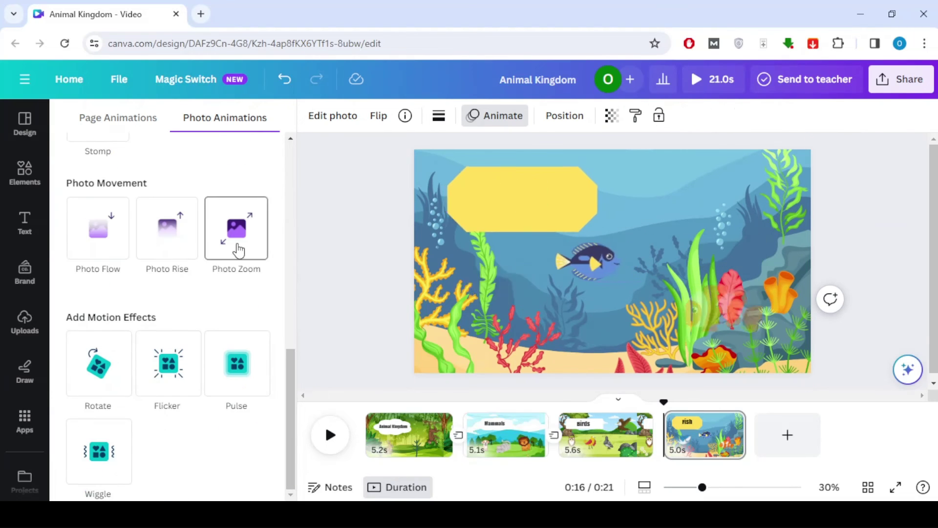
{"action": "scroll", "coordinate": [166, 293], "scroll_direction": "up", "scroll_amount": 6}
{"action": "left_click", "coordinate": [236, 318]}
Search the graphics for "water animation" and look through the results
{"action": "left_click", "coordinate": [24, 172]}
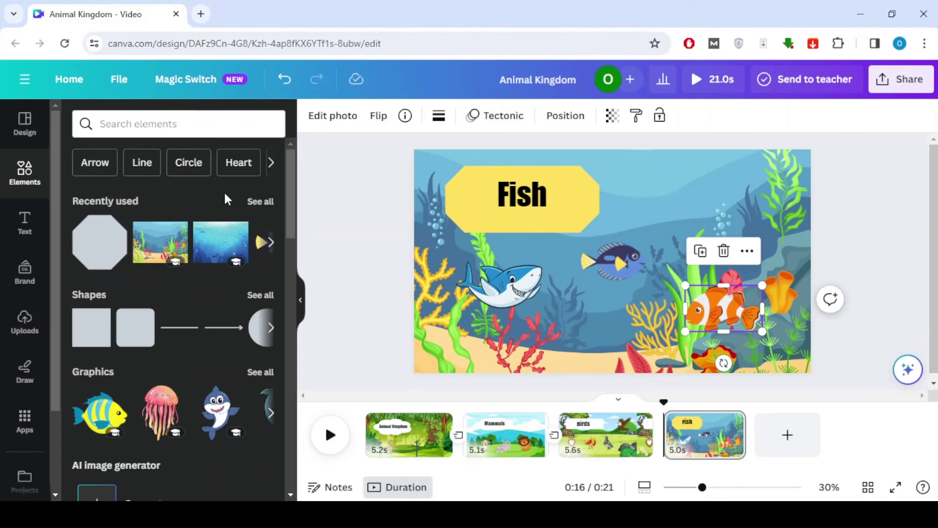
{"action": "left_click", "coordinate": [166, 123]}
{"action": "type", "text": "water animation"}
{"action": "key", "text": "Return"}
{"action": "left_click", "coordinate": [122, 156]}
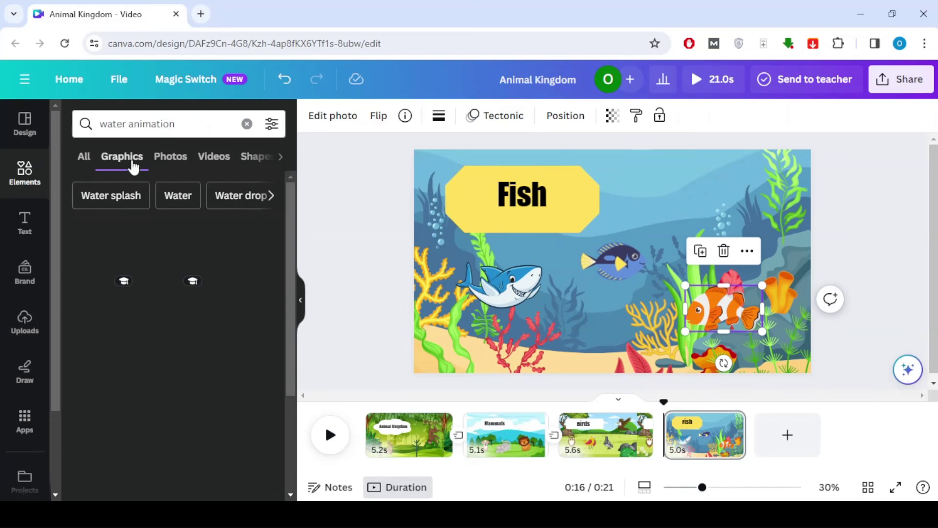
{"action": "scroll", "coordinate": [190, 259], "scroll_direction": "down", "scroll_amount": 5}
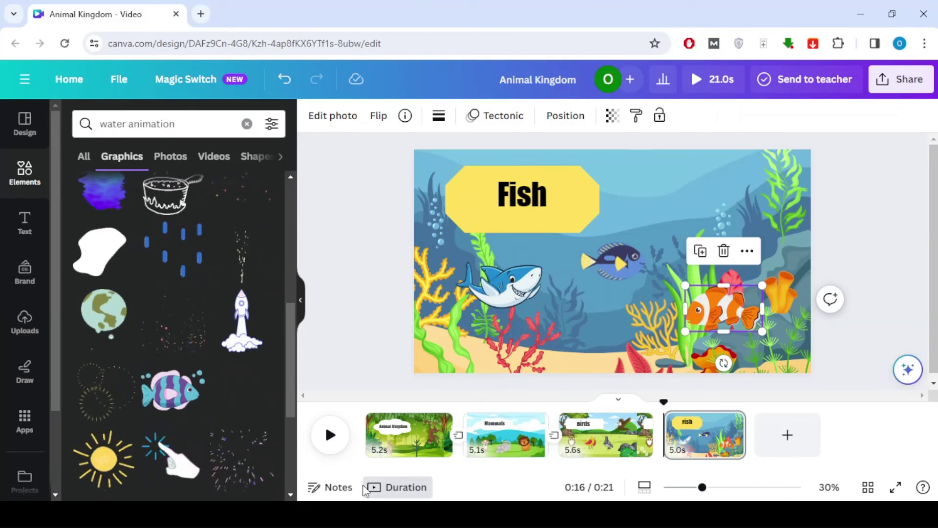
Search the graphics for "bubbles" and try a bubble graphic on the Fish page, then delete it
{"action": "triple_click", "coordinate": [136, 123]}
{"action": "type", "text": "bubble"}
{"action": "key", "text": "Return"}
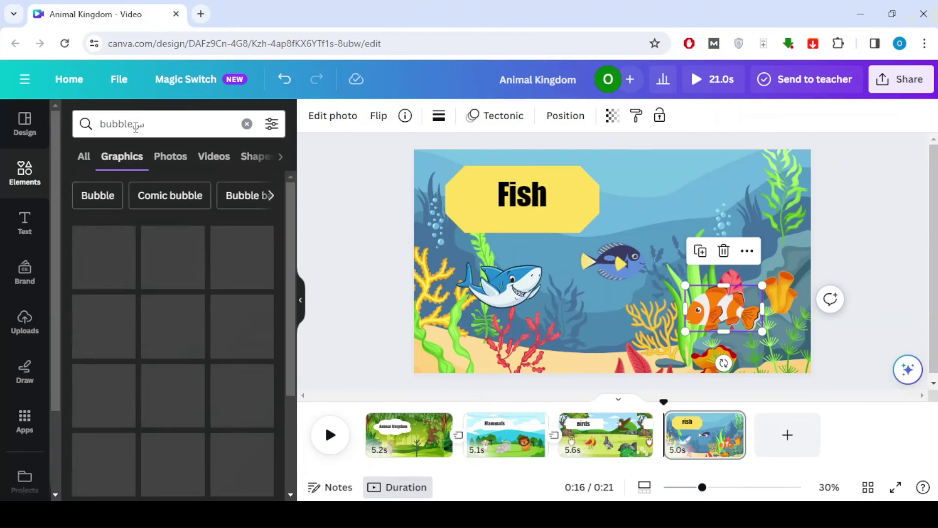
{"action": "scroll", "coordinate": [161, 274], "scroll_direction": "down", "scroll_amount": 5}
{"action": "left_click", "coordinate": [105, 327]}
{"action": "scroll", "coordinate": [162, 309], "scroll_direction": "down", "scroll_amount": 10}
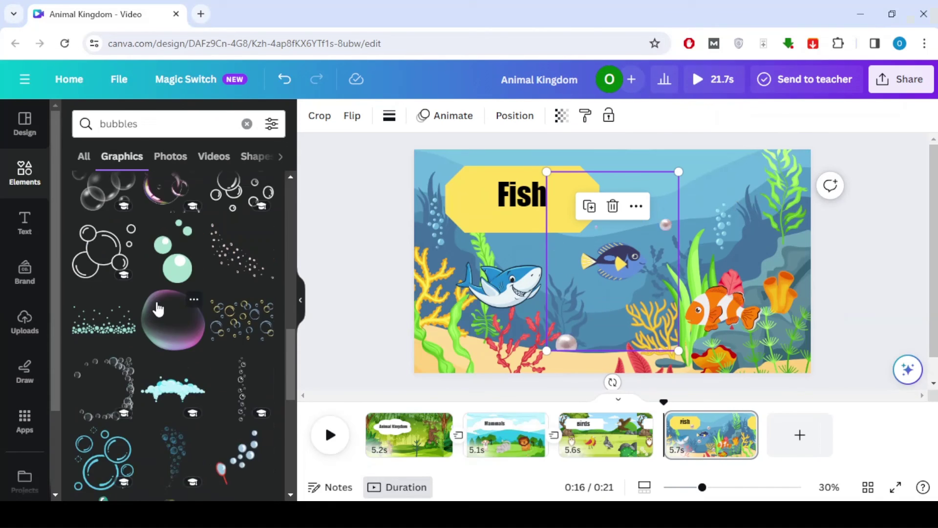
{"action": "scroll", "coordinate": [164, 305], "scroll_direction": "down", "scroll_amount": 5}
{"action": "key", "text": "Delete"}
Search the graphics for "bubbles animated" and try a speckled dots graphic on the Fish page, then delete it
{"action": "left_click", "coordinate": [190, 125]}
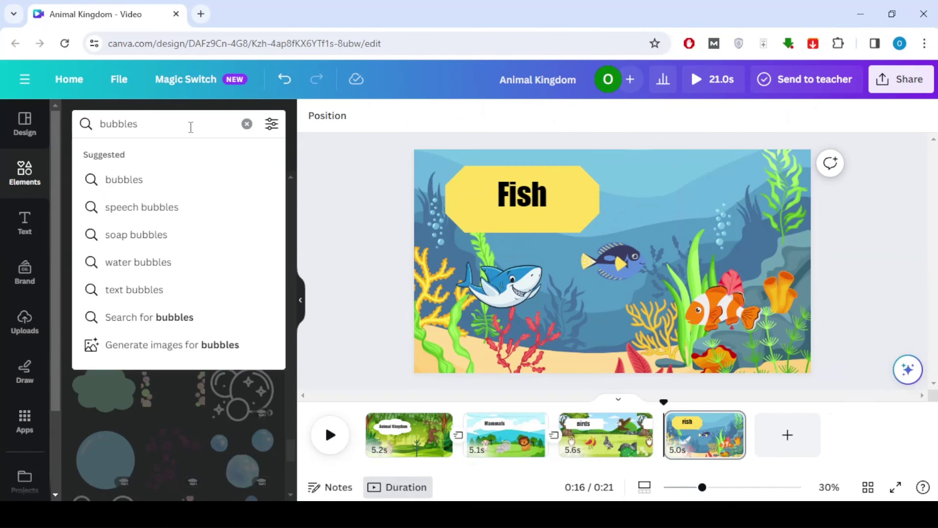
{"action": "type", "text": "anim"}
{"action": "left_click", "coordinate": [146, 179]}
{"action": "scroll", "coordinate": [235, 248], "scroll_direction": "down", "scroll_amount": 10}
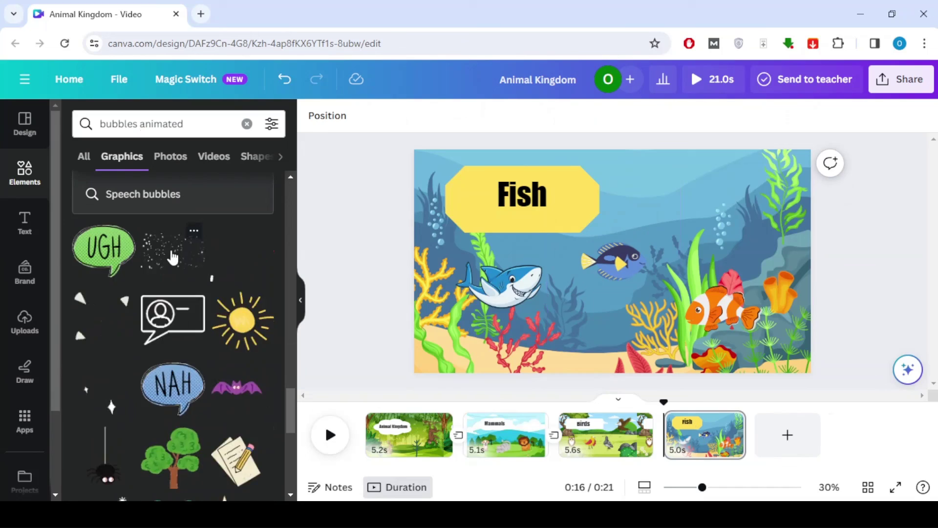
{"action": "left_click", "coordinate": [173, 252]}
{"action": "key", "text": "Delete"}
Add a Flow transition between the Birds and Fish pages
{"action": "left_click", "coordinate": [657, 435]}
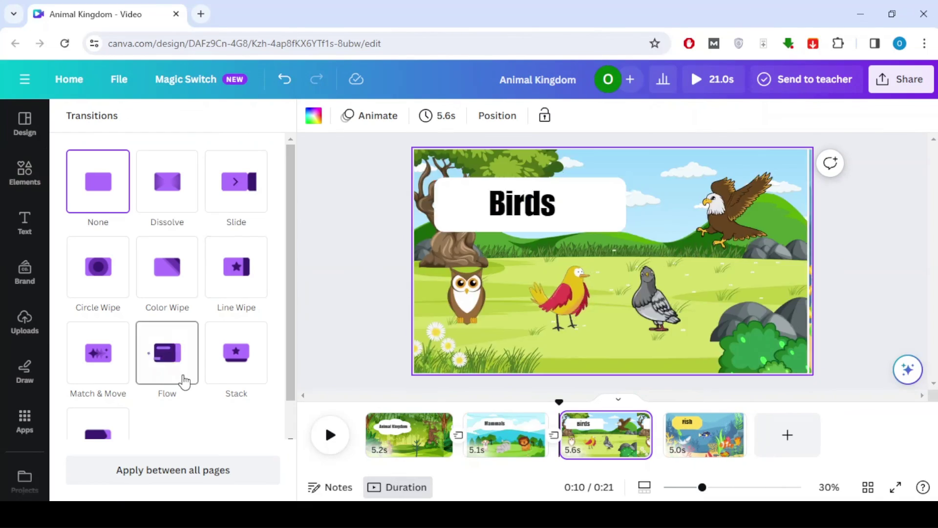
{"action": "scroll", "coordinate": [109, 417], "scroll_direction": "down", "scroll_amount": 1}
{"action": "scroll", "coordinate": [111, 276], "scroll_direction": "up", "scroll_amount": 1}
{"action": "left_click", "coordinate": [167, 353]}
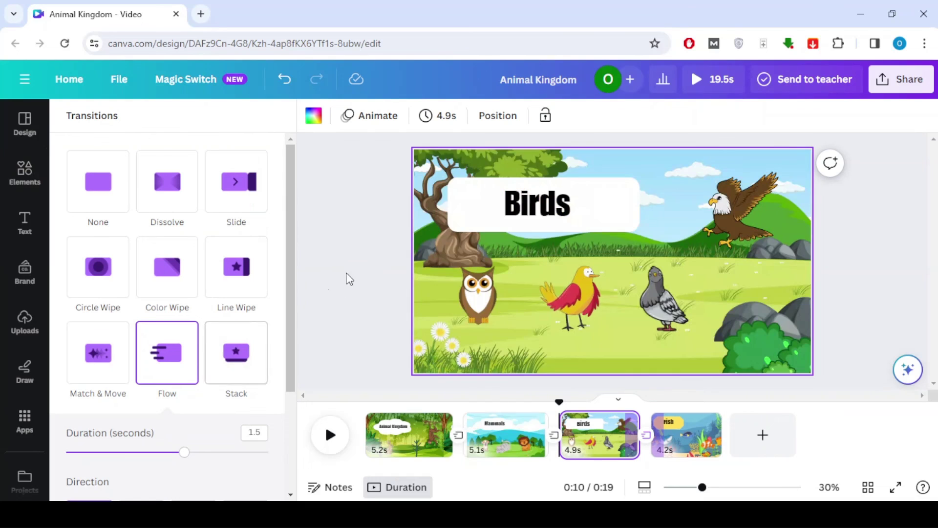
Play a preview of the whole video from the title scene
{"action": "left_click", "coordinate": [726, 81]}
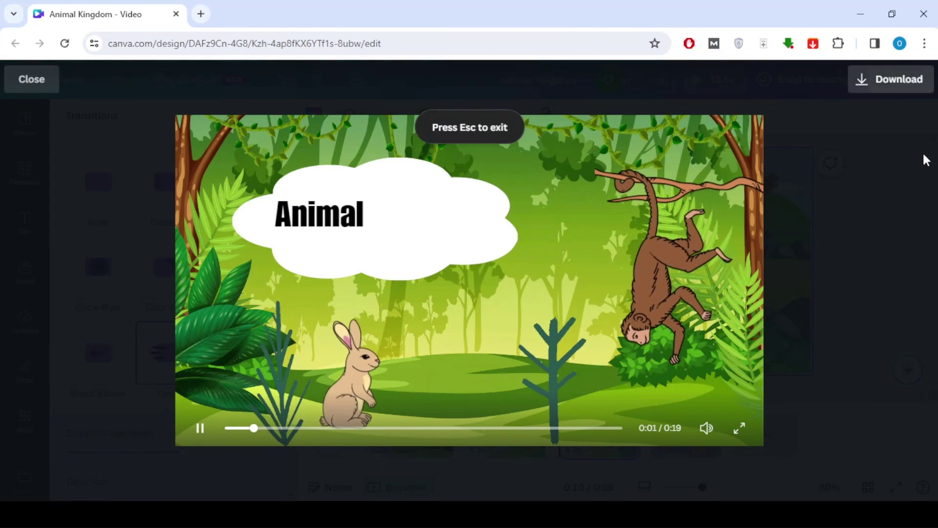